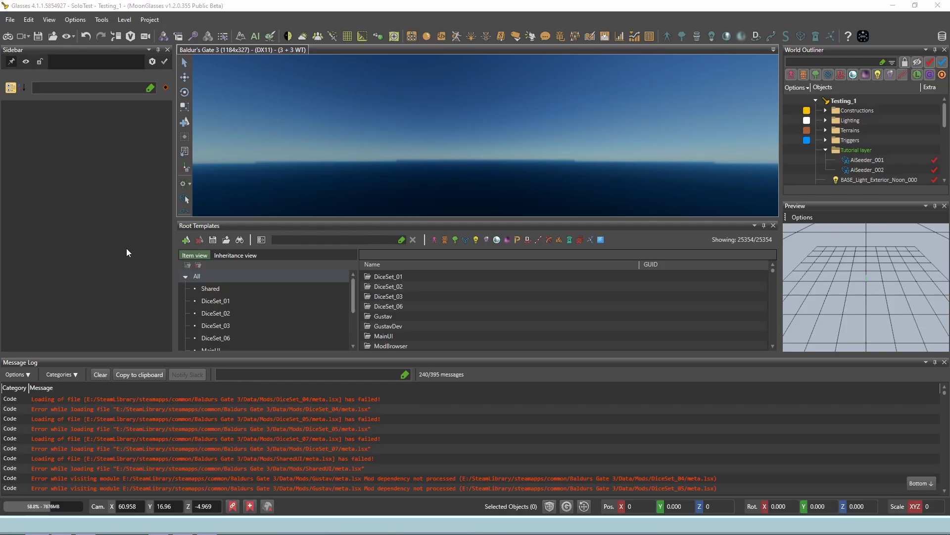
# Step: Dock the Message Log together with Root Templates below the viewport, bring Root Templates to the front, and save the layout
pyautogui.moveTo(72, 361); pyautogui.dragTo(476, 429)
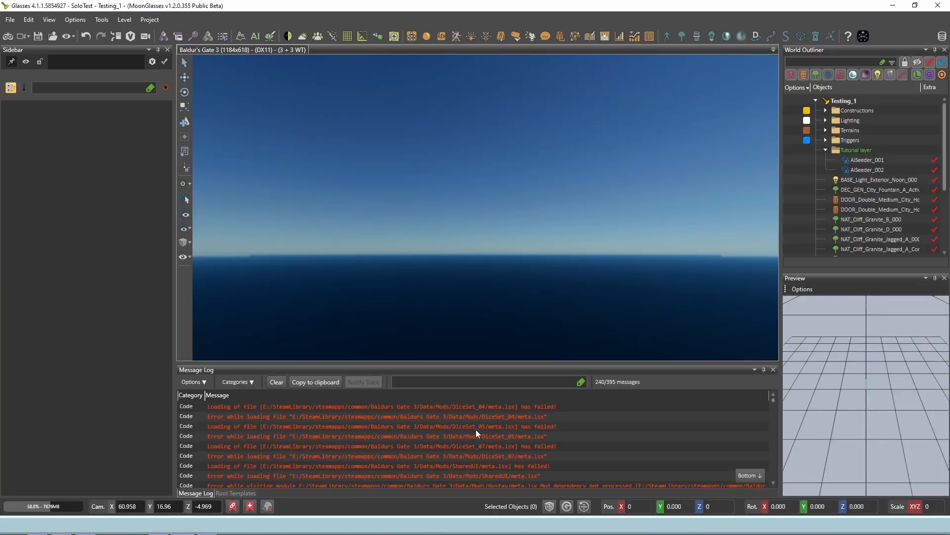
pyautogui.click(233, 493)
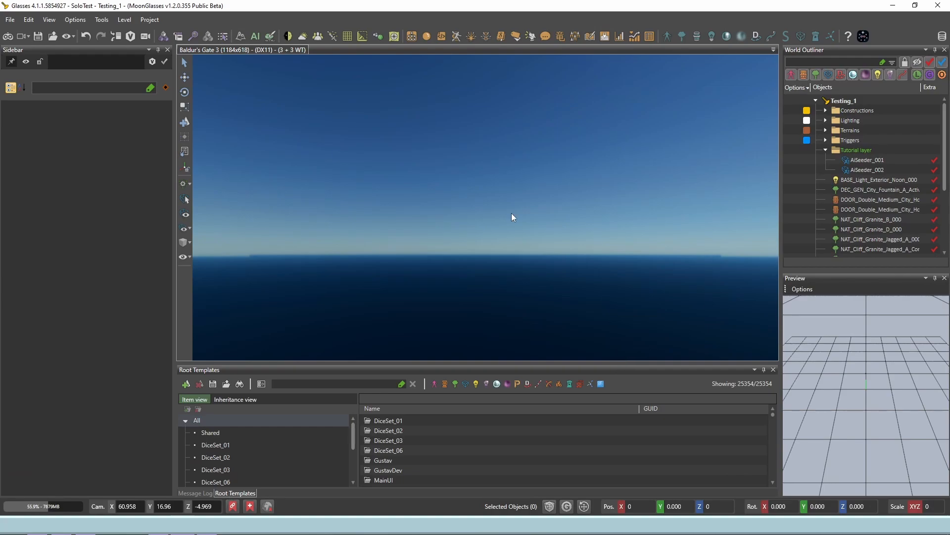
pyautogui.click(73, 20)
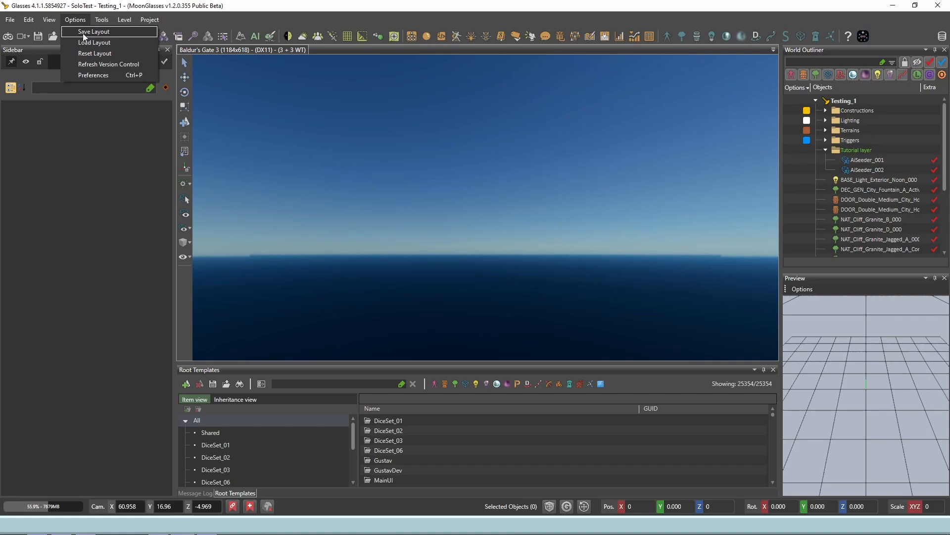
pyautogui.click(84, 33)
pyautogui.click(470, 291)
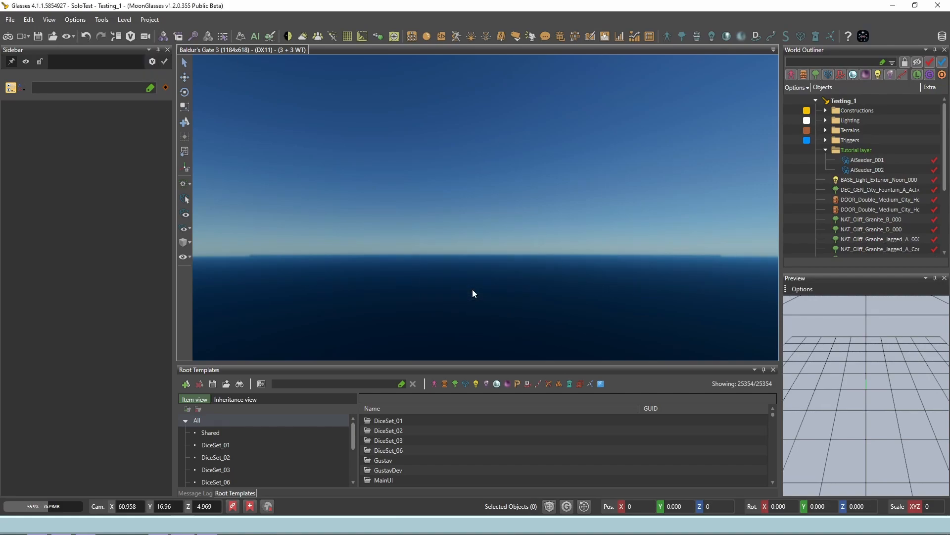
# Step: Open and close the layout reset confirmation, and check the list of panels that can be shown
pyautogui.click(75, 20)
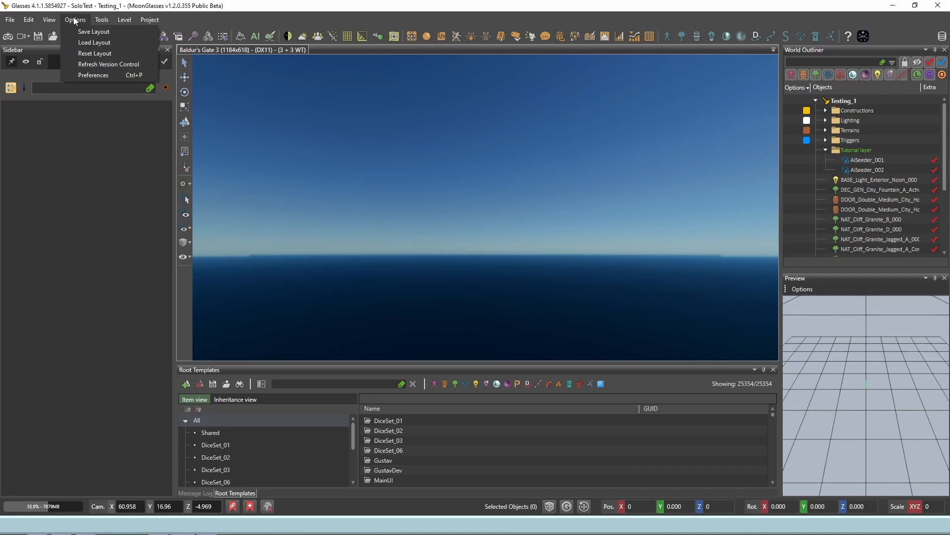
pyautogui.click(98, 54)
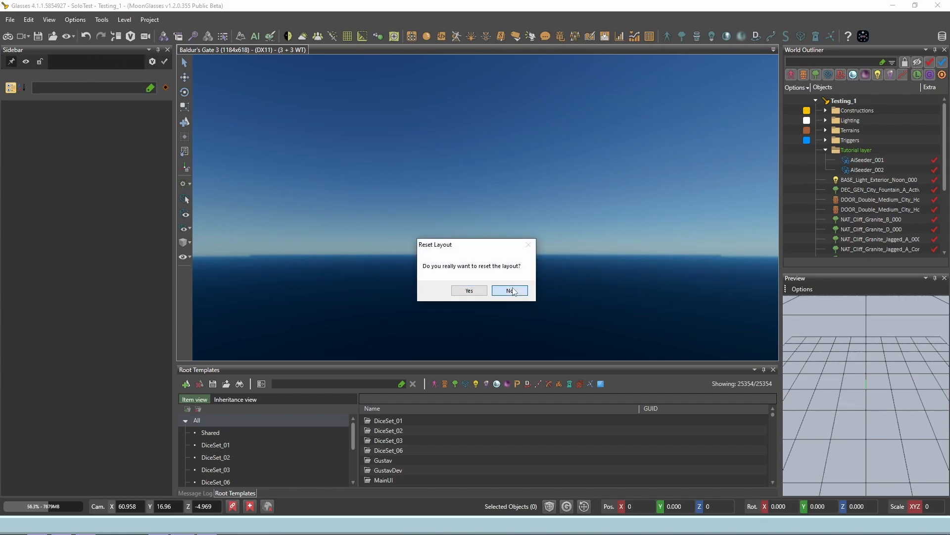
pyautogui.click(469, 291)
pyautogui.click(49, 20)
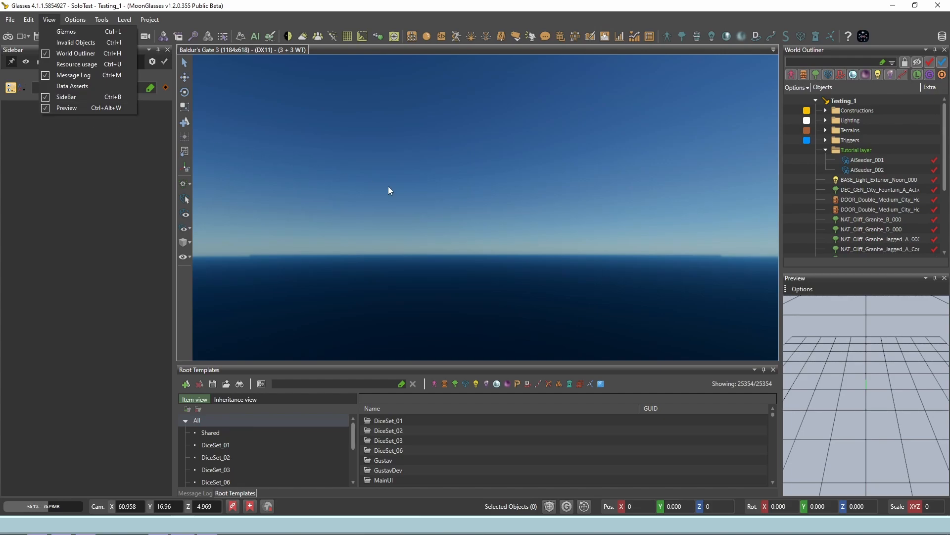
pyautogui.click(439, 204)
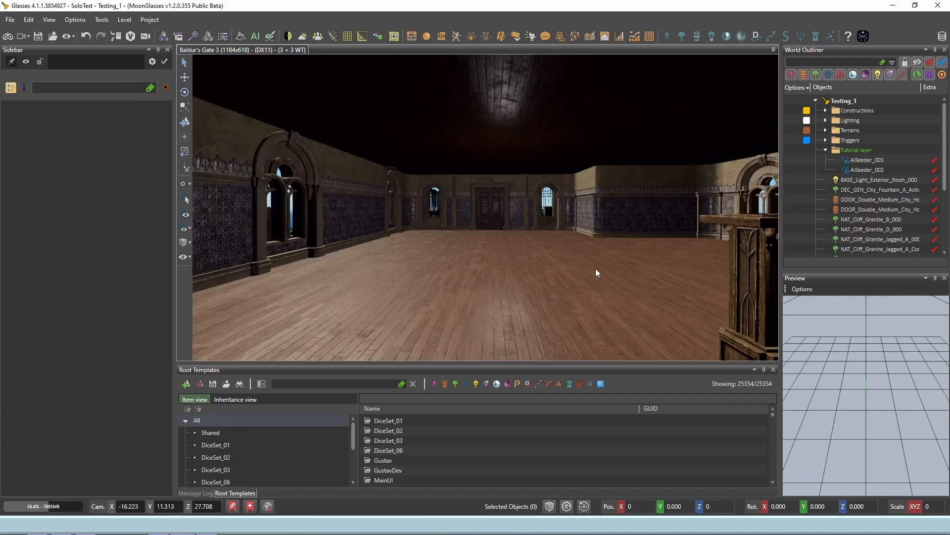
# Step: Try the camera's forward, backward, sideways, upward and downward movement inside the hall
pyautogui.scroll(5, 595, 268)
pyautogui.scroll(-6, 596, 269)
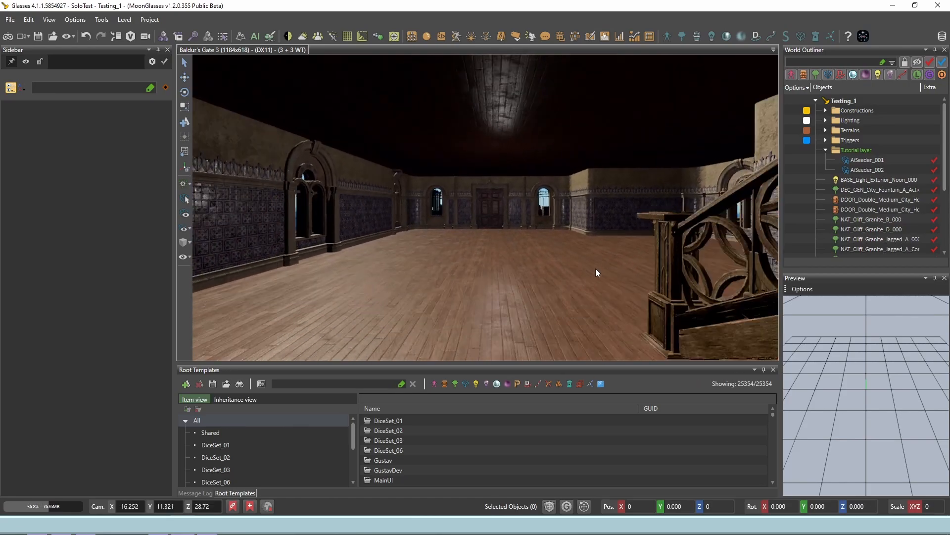
pyautogui.press('a')
pyautogui.press('d')
pyautogui.press('e')
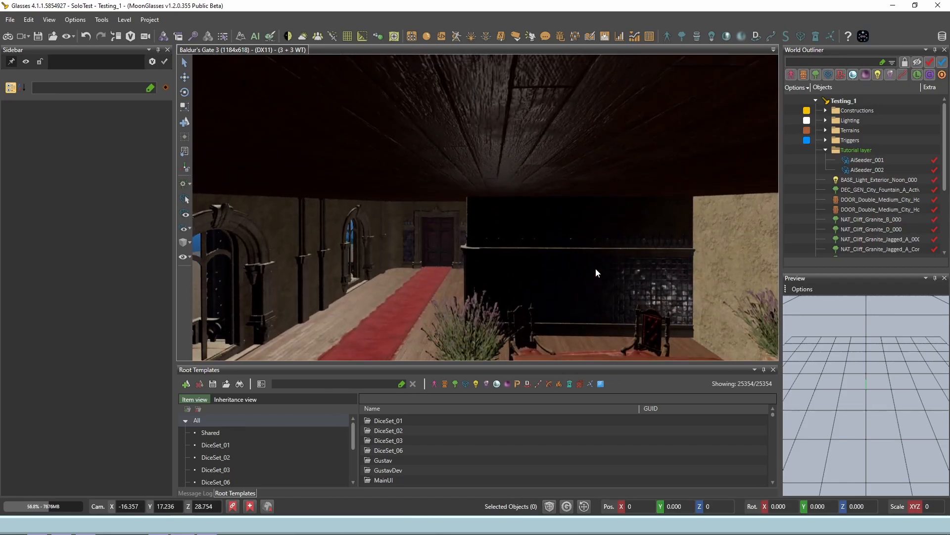
pyautogui.press('q')
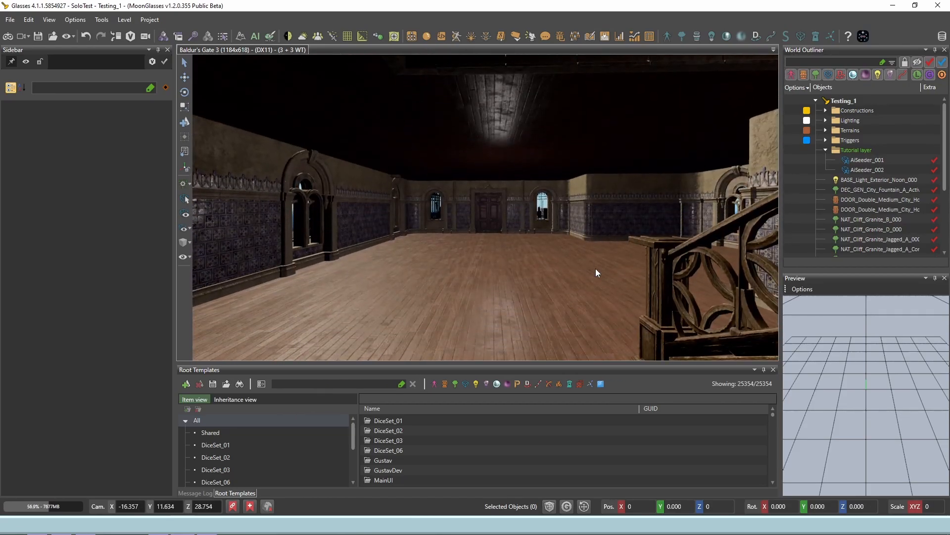
# Step: Fly the camera through the hall and past the fountain to examine the building and its surroundings from outside
pyautogui.moveTo(503, 242); pyautogui.dragTo(521, 250, button='right')
pyautogui.press('w')
pyautogui.press('w')
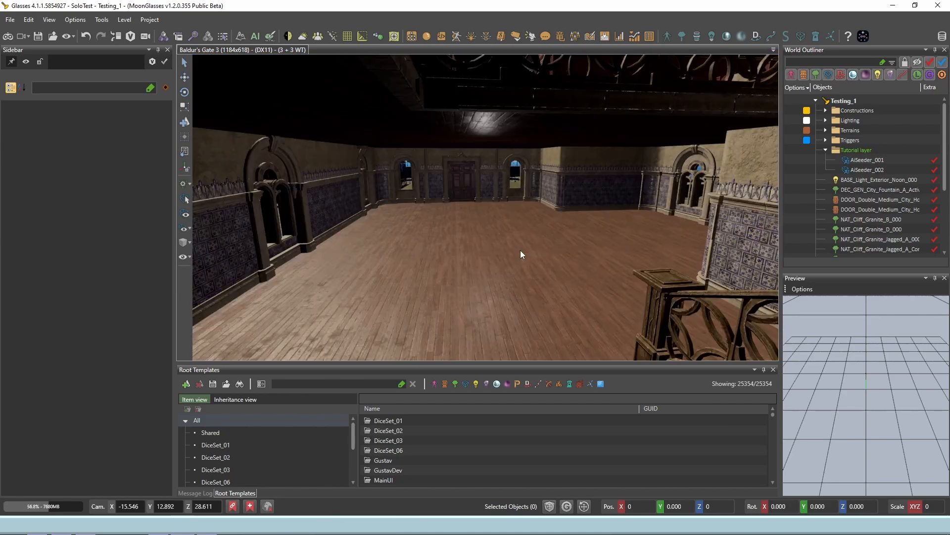
pyautogui.moveTo(521, 250); pyautogui.dragTo(548, 329, button='middle')
pyautogui.moveTo(528, 212); pyautogui.dragTo(527, 405, button='middle')
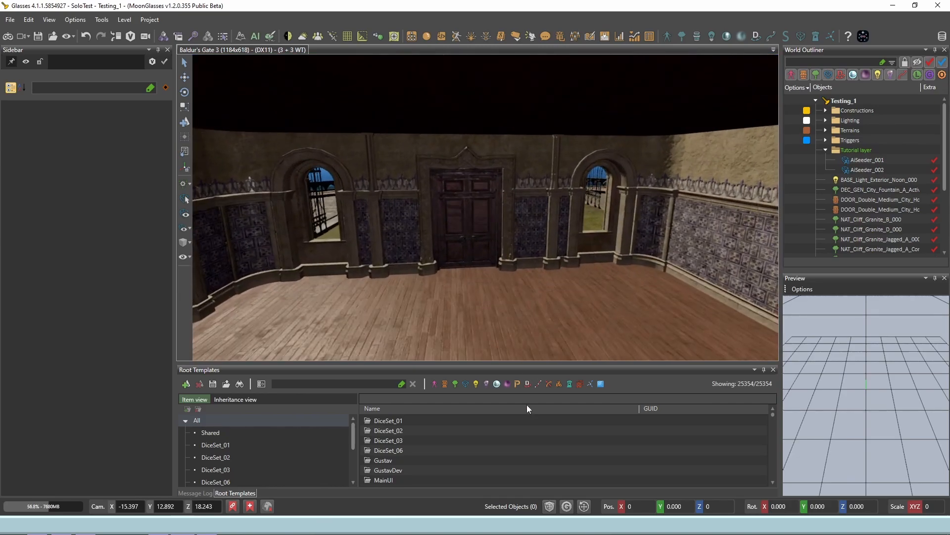
pyautogui.moveTo(510, 248)
pyautogui.mouseDown(button='middle')
pyautogui.moveTo(510, 292)
pyautogui.moveTo(546, 430)
pyautogui.mouseUp(button='middle')
pyautogui.moveTo(504, 213)
pyautogui.mouseDown(button='middle')
pyautogui.moveTo(521, 313)
pyautogui.moveTo(506, 271)
pyautogui.moveTo(476, 245)
pyautogui.mouseUp(button='middle')
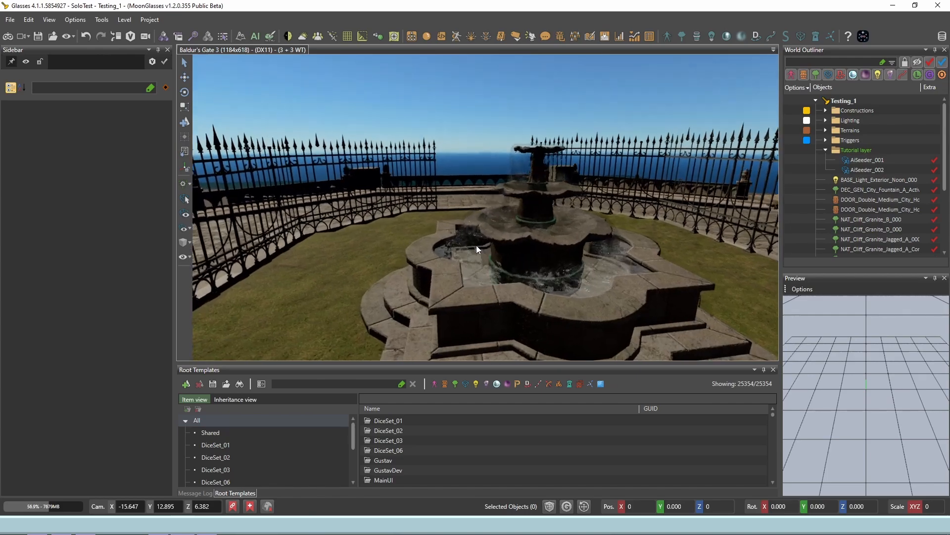
pyautogui.moveTo(476, 245); pyautogui.dragTo(476, 245, button='right')
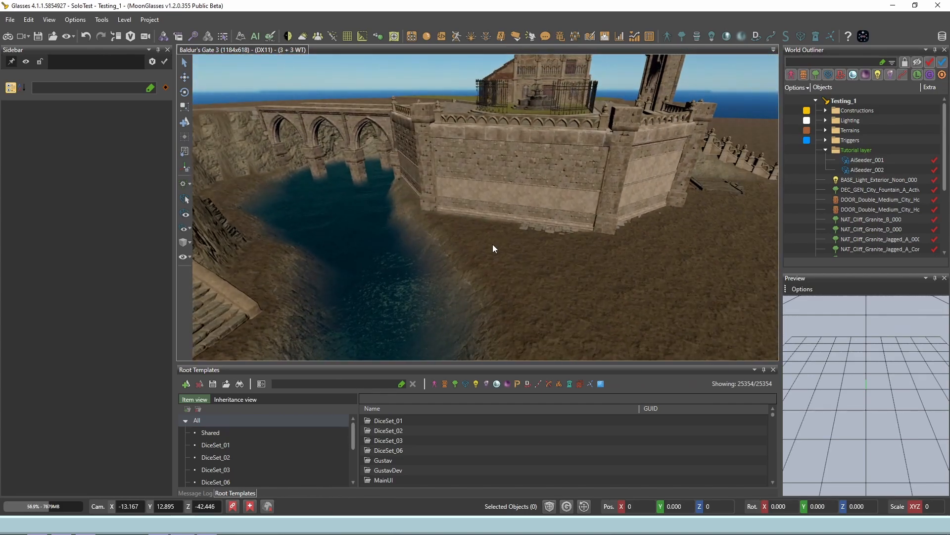
pyautogui.moveTo(493, 247); pyautogui.dragTo(473, 365, button='middle')
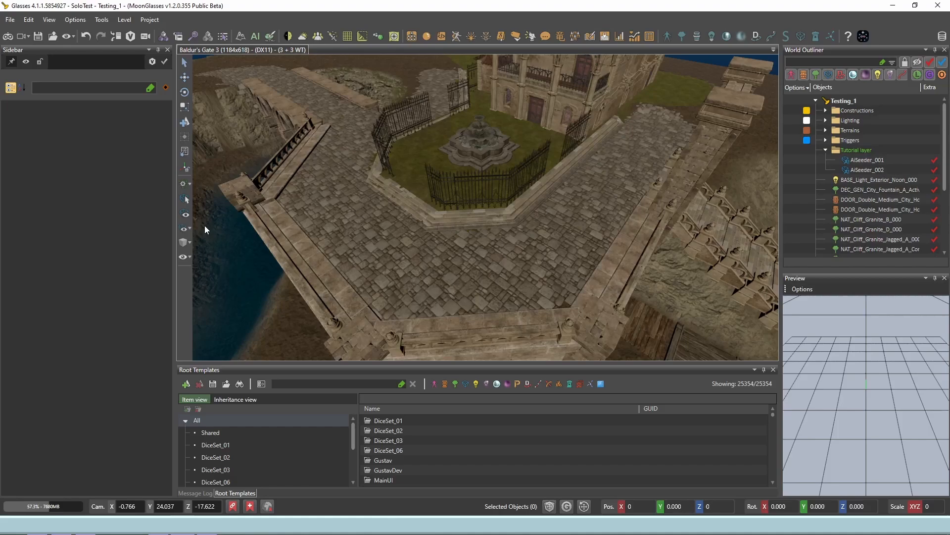
# Step: Raise the editor Camera Speed to about 145, save it, and fly out over the terrain to try it
pyautogui.click(146, 36)
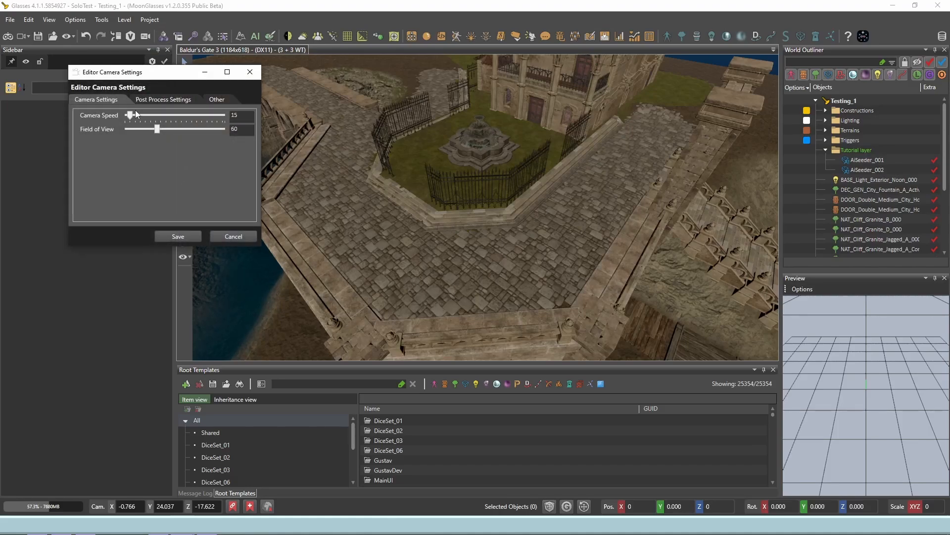
pyautogui.moveTo(131, 115); pyautogui.dragTo(193, 117)
pyautogui.click(178, 236)
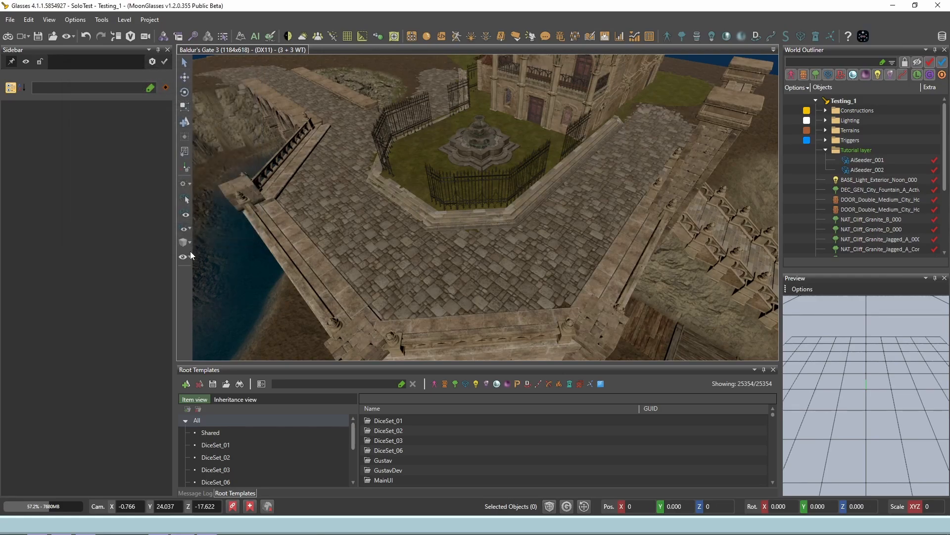
pyautogui.press('w')
pyautogui.moveTo(435, 181)
pyautogui.mouseDown(button='right')
pyautogui.moveTo(428, 185)
pyautogui.moveTo(439, 185)
pyautogui.mouseUp(button='right')
# Step: Set the editor Camera Speed to 15, save it, and fly over to the row of wall pieces
pyautogui.click(145, 37)
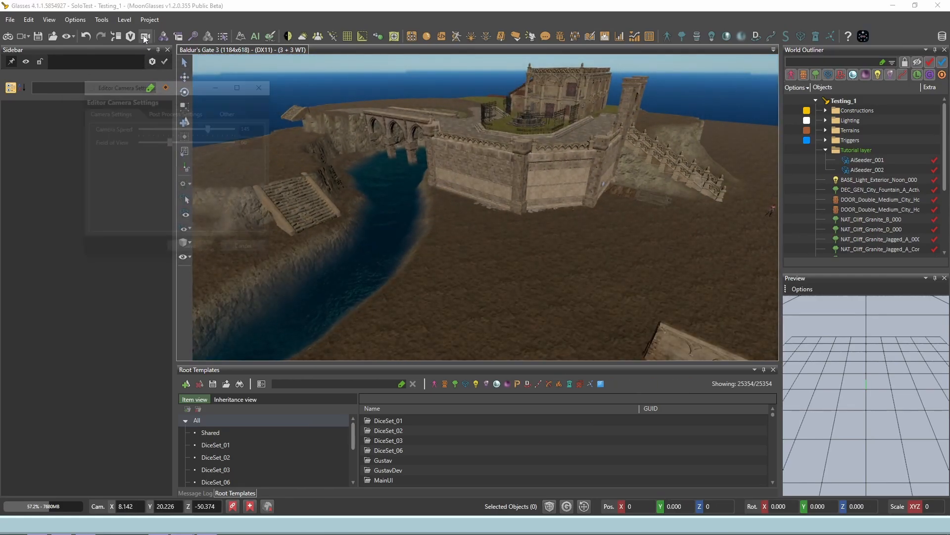
pyautogui.moveTo(204, 128); pyautogui.dragTo(142, 129)
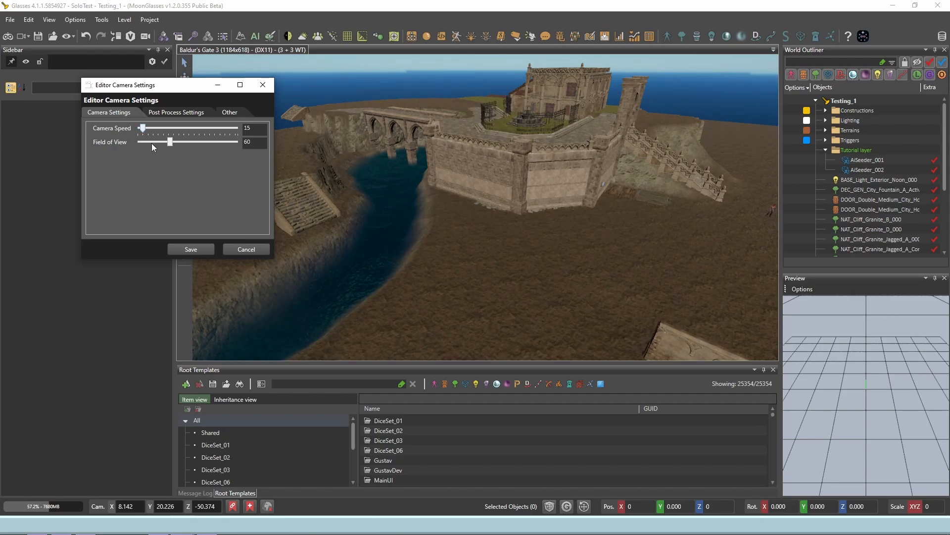
pyautogui.click(204, 250)
pyautogui.moveTo(358, 292); pyautogui.dragTo(356, 295, button='right')
pyautogui.press('w')
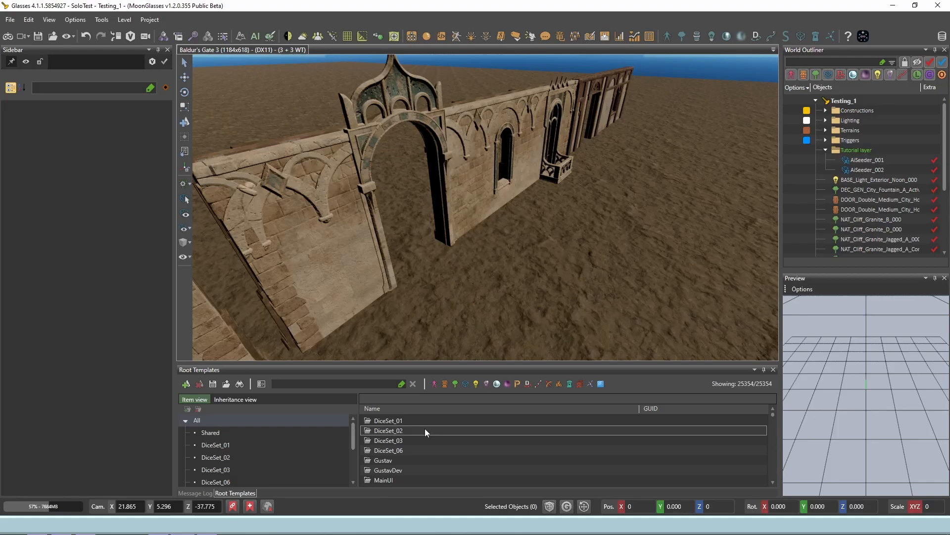
# Step: Filter the root templates by characters, items and scenery in turn, browsing the character and item entries
pyautogui.click(434, 384)
pyautogui.scroll(-10, 452, 432)
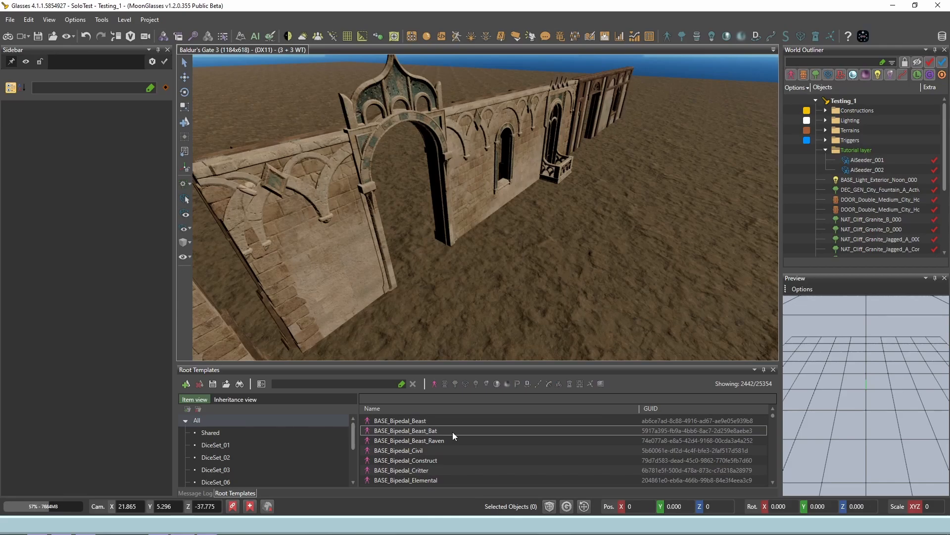
pyautogui.click(444, 384)
pyautogui.scroll(-10, 443, 437)
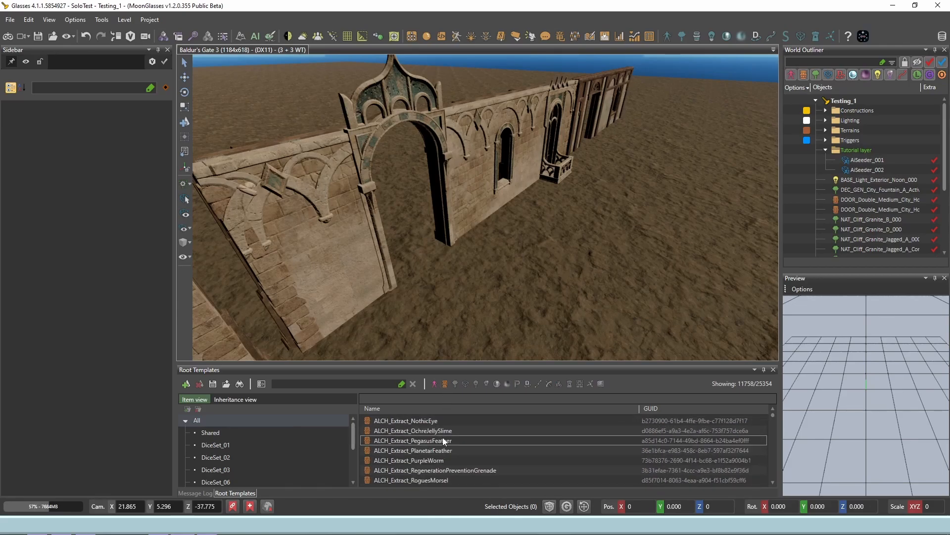
pyautogui.click(456, 384)
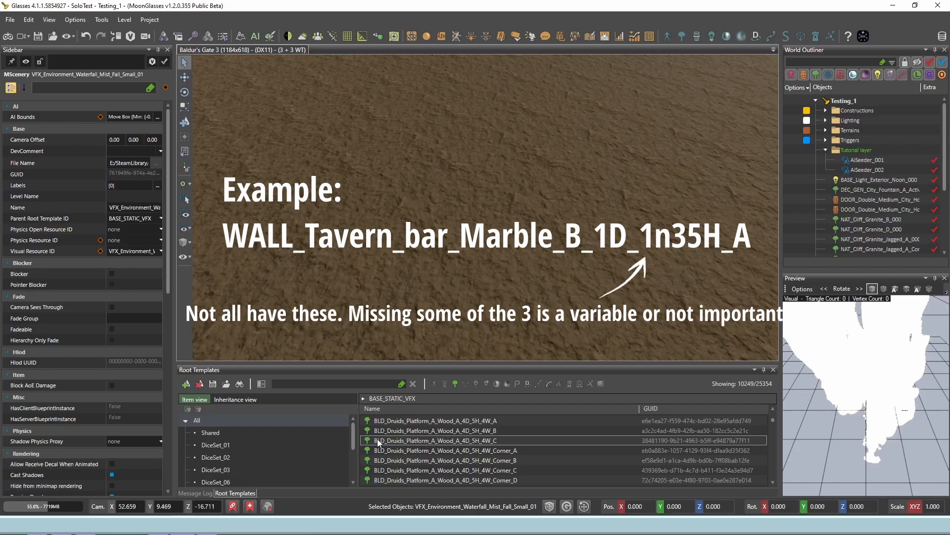
# Step: Search the root templates for "Iron BLD" and preview several glasshouse iron beams and prison grating pieces
pyautogui.click(352, 384)
pyautogui.write('Iron ')
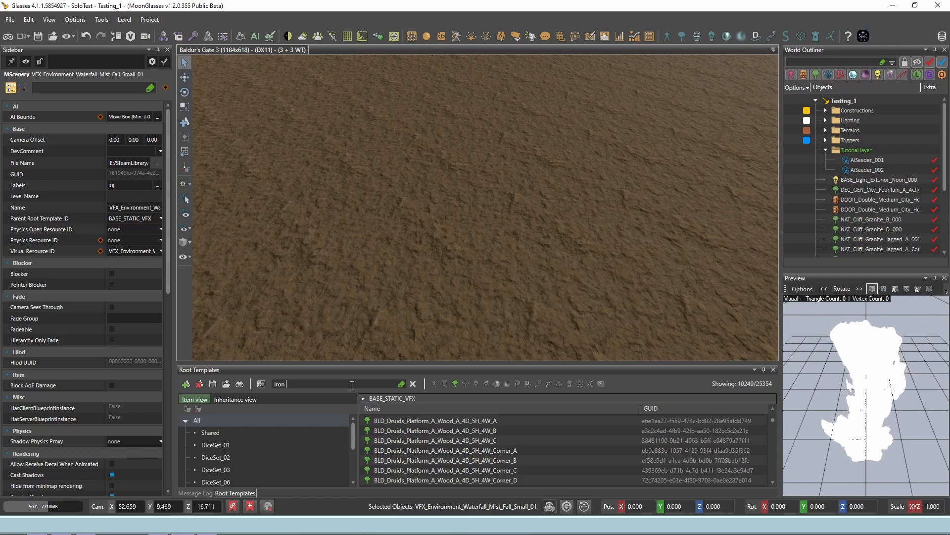
pyautogui.write('BlD')
pyautogui.click(504, 449)
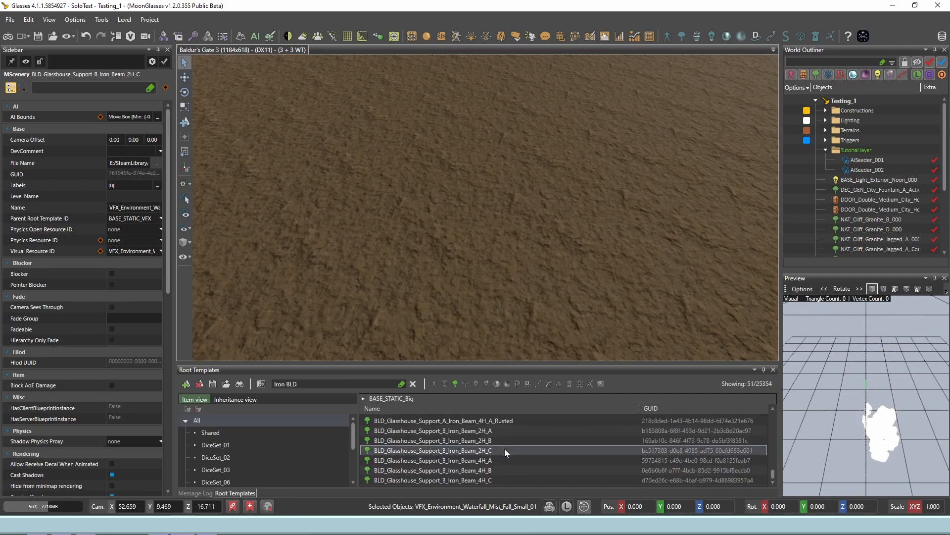
pyautogui.click(491, 470)
pyautogui.scroll(2, 509, 453)
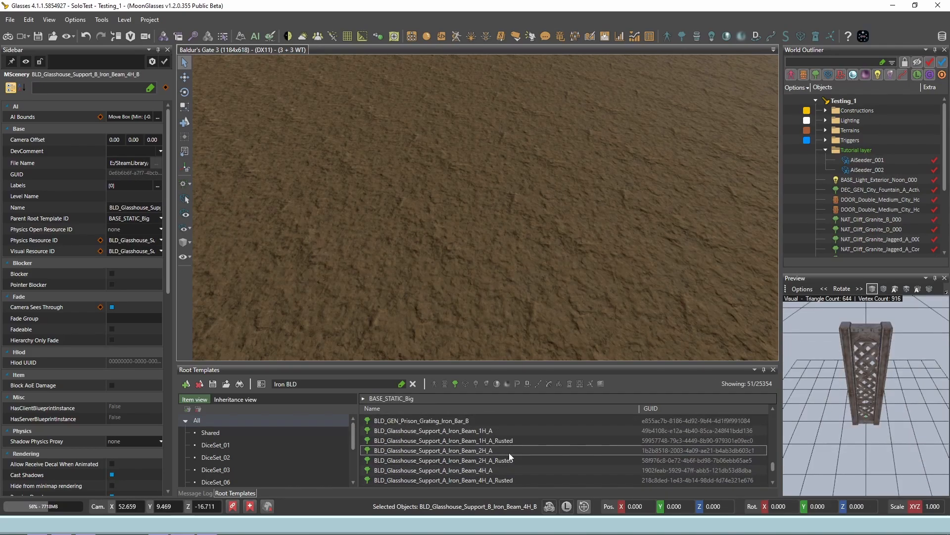
pyautogui.click(502, 444)
pyautogui.scroll(4, 503, 445)
pyautogui.click(503, 446)
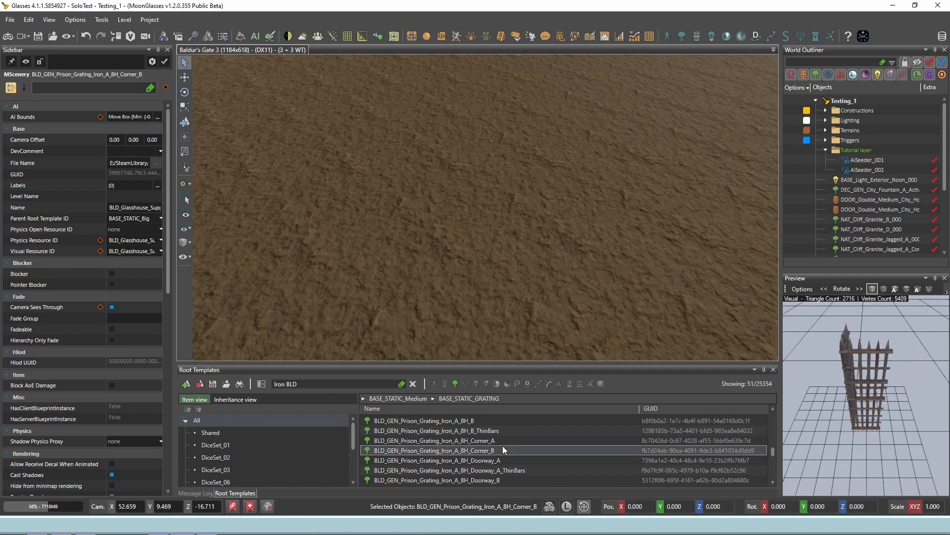
pyautogui.scroll(3, 503, 446)
pyautogui.click(503, 448)
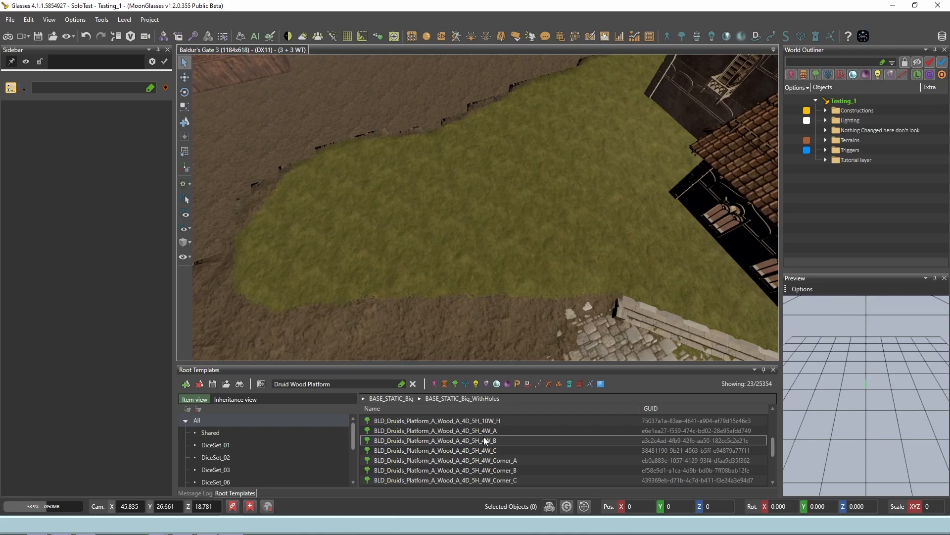
# Step: Place BLD_Druids_Platform_A_Wood_A_4D_5H_4W_C on the grass, with the 4W_A platform piece adjoining it
pyautogui.click(478, 449)
pyautogui.click(417, 236)
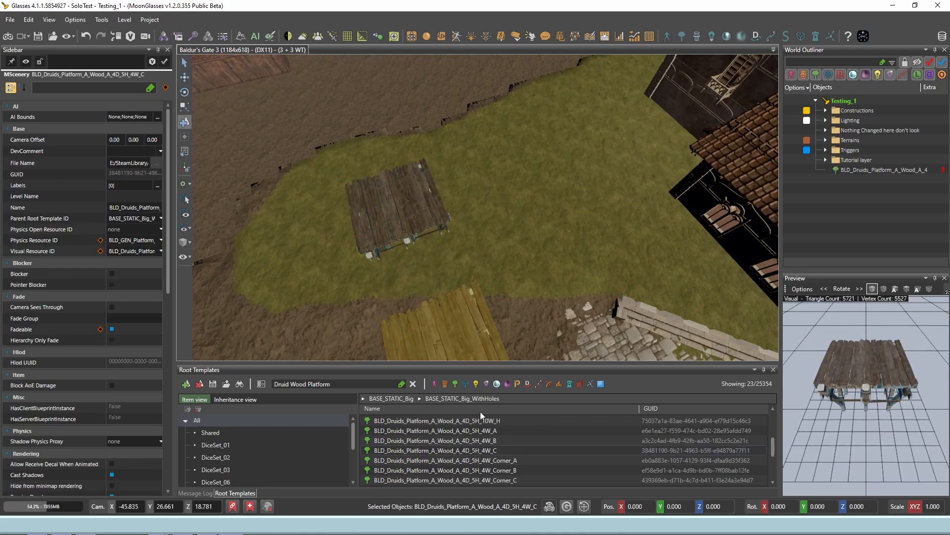
pyautogui.click(485, 430)
pyautogui.click(479, 213)
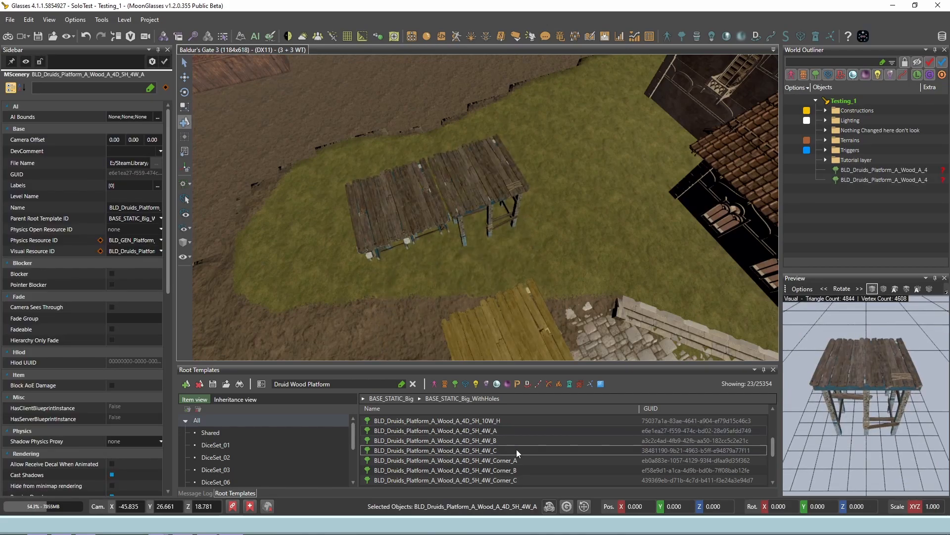
# Step: Place the 4W_Corner_A druid platform at the far end of the row and 4W_Corner_B near its other end, and stop placing
pyautogui.click(515, 460)
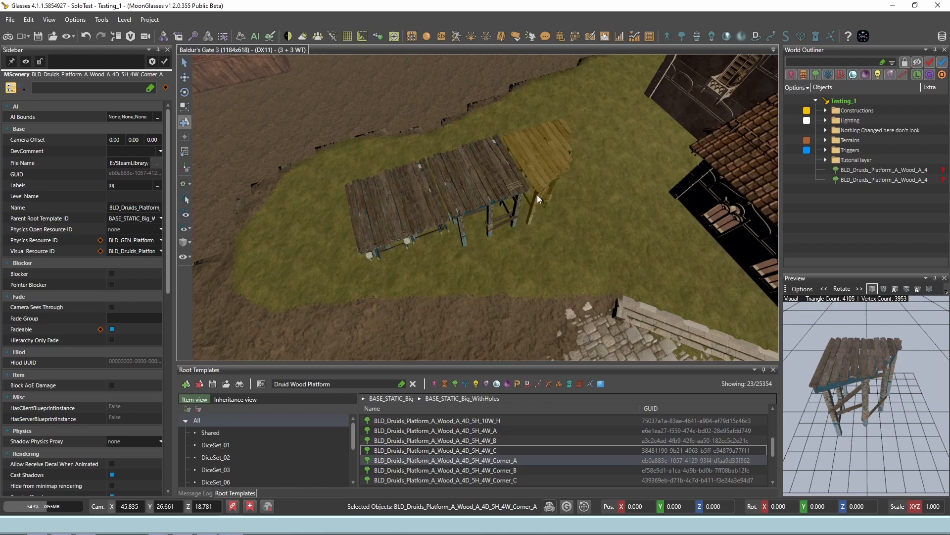
pyautogui.click(536, 194)
pyautogui.click(518, 469)
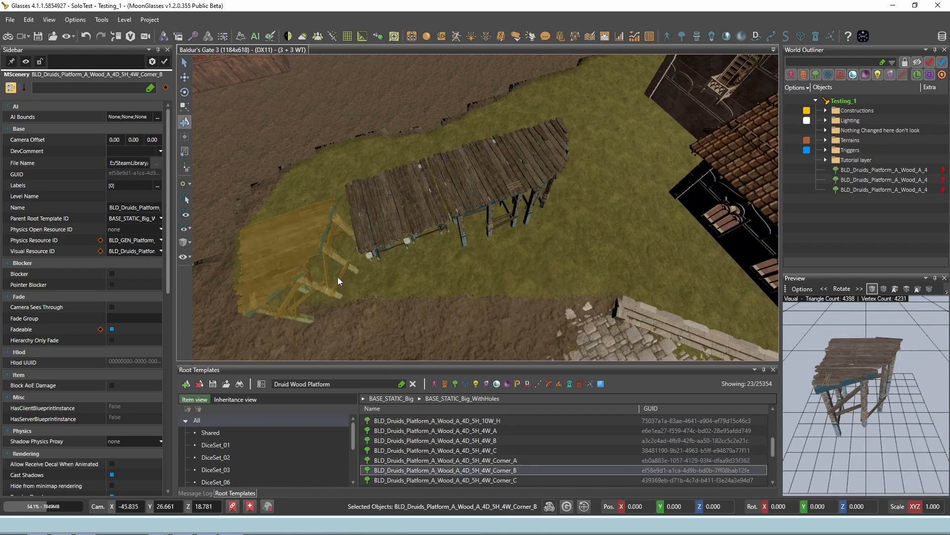
pyautogui.click(317, 174)
pyautogui.press('Escape')
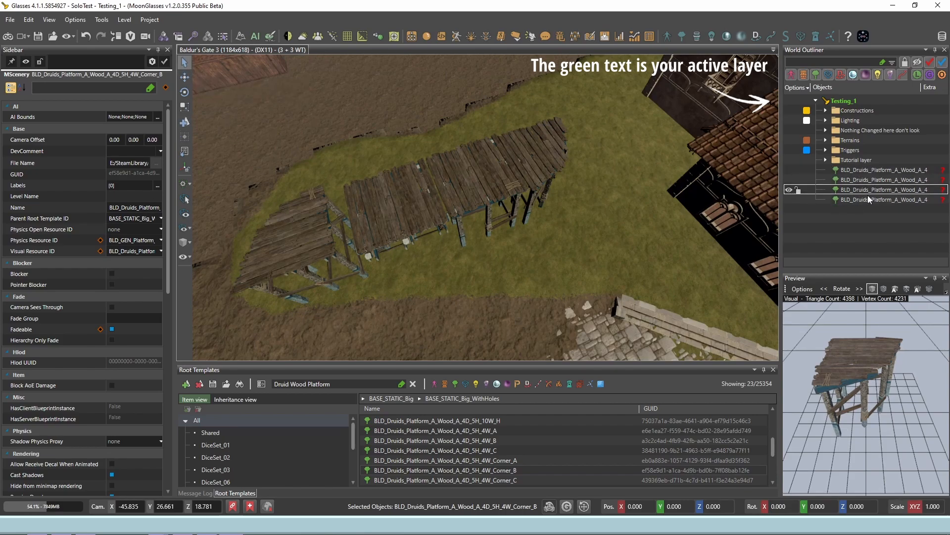
# Step: Add a new layer to Testing_1 and rename it "FRancy layer for Platforms"
pyautogui.rightClick(851, 102)
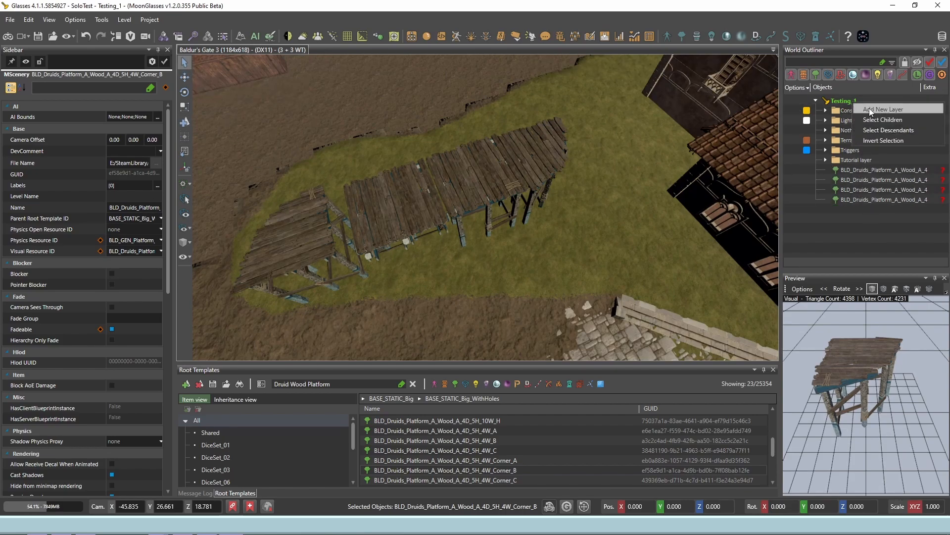
pyautogui.click(869, 108)
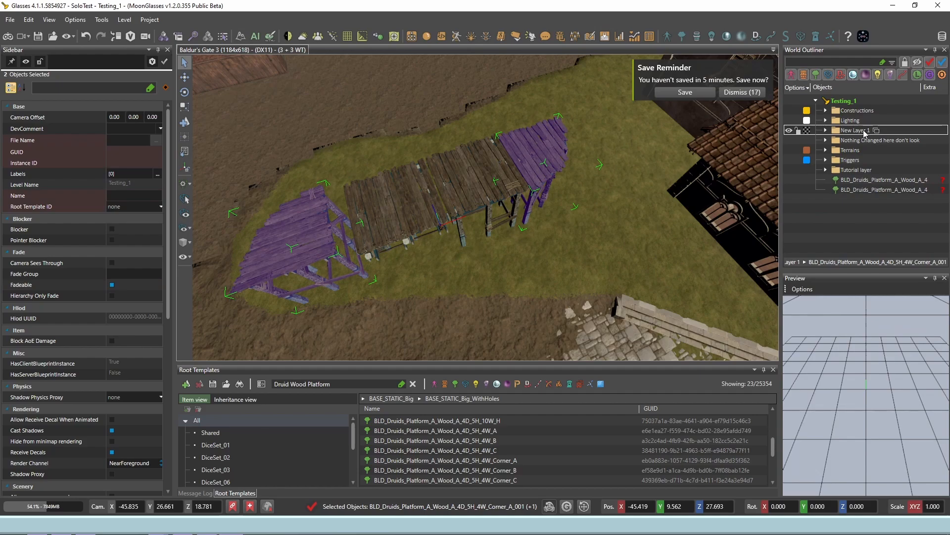
pyautogui.rightClick(863, 130)
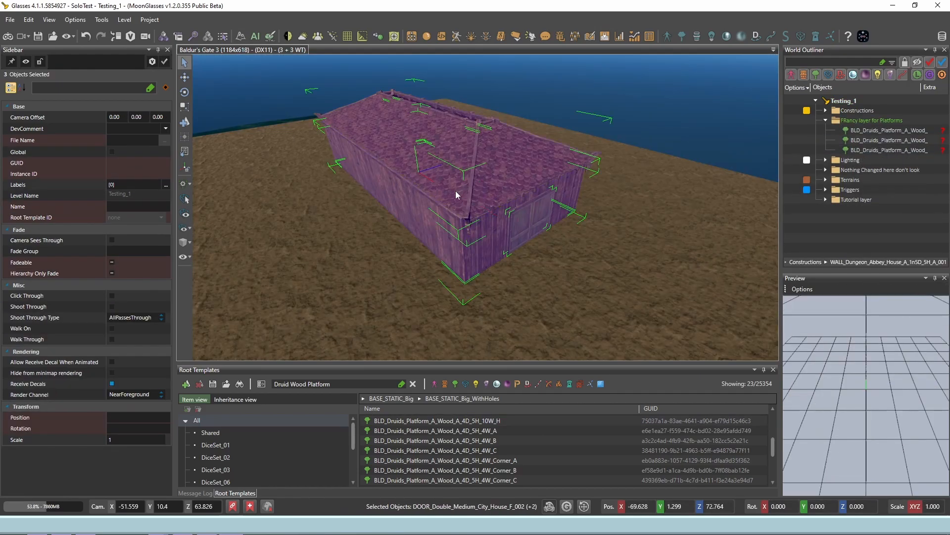
# Step: Add the remaining piece of the wooden house to the selection of its walls, roof and doors, and group them
pyautogui.moveTo(408, 210); pyautogui.dragTo(408, 210, button='right')
pyautogui.keyDown('ctrl'); pyautogui.click(461, 193); pyautogui.keyUp('ctrl')
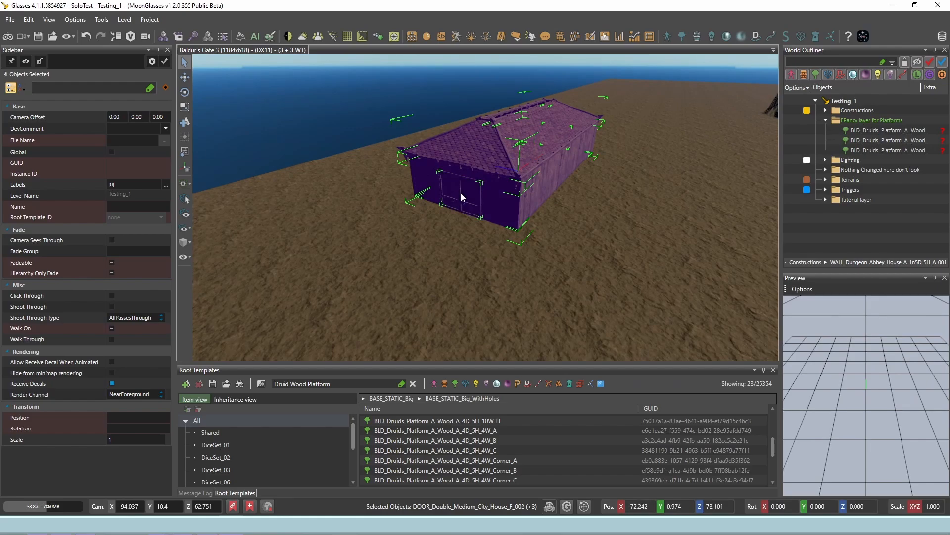
pyautogui.rightClick(495, 180)
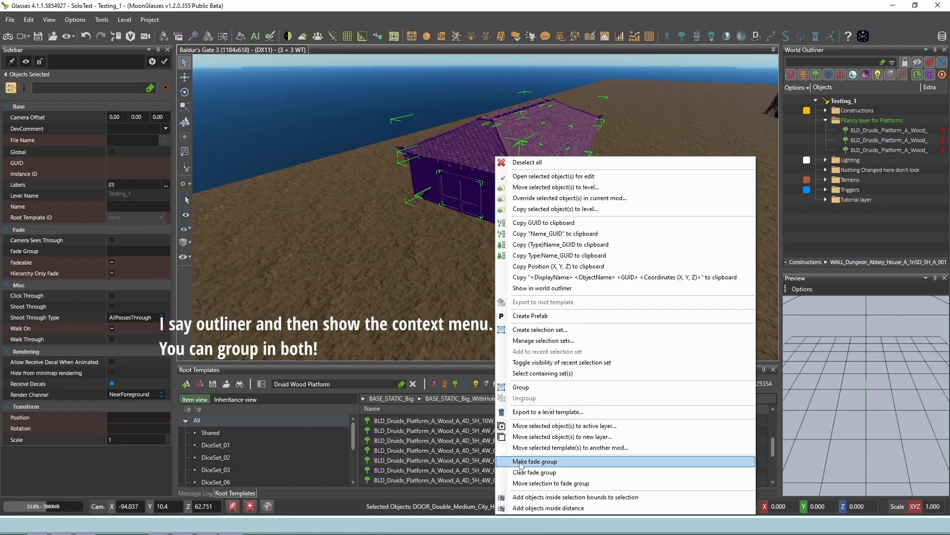
pyautogui.click(524, 387)
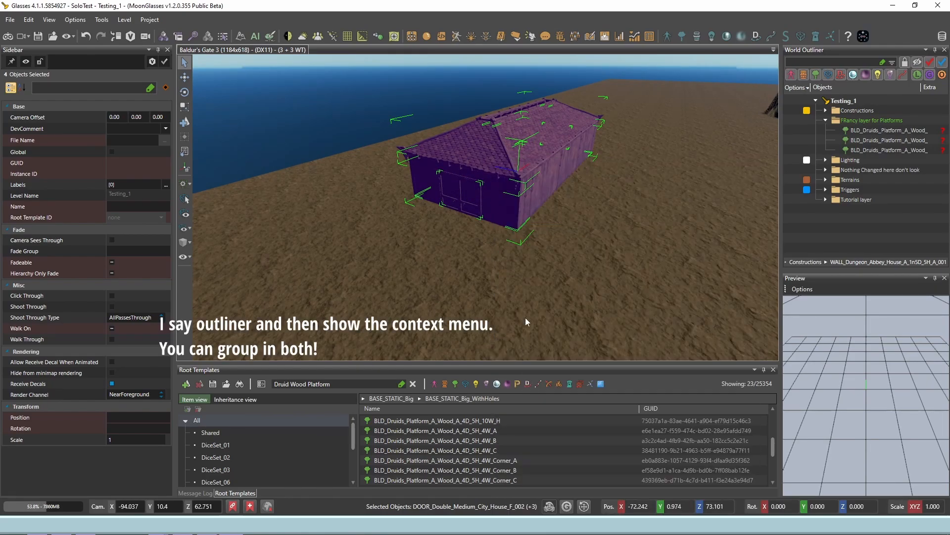
# Step: Move the grouped house as one object along the Z axis to about Z 70.75
pyautogui.click(565, 200)
pyautogui.click(545, 183)
pyautogui.press('2')
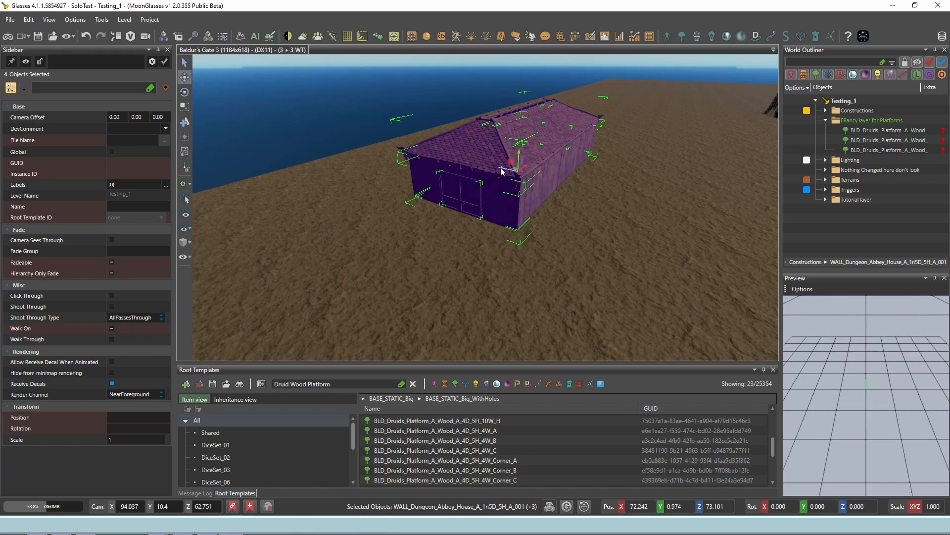
pyautogui.moveTo(501, 170); pyautogui.dragTo(475, 185)
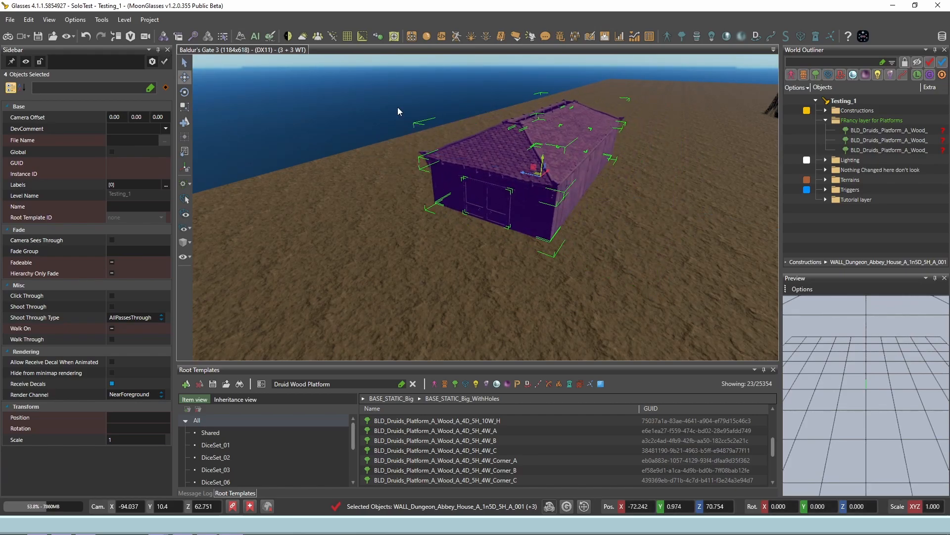
pyautogui.click(440, 130)
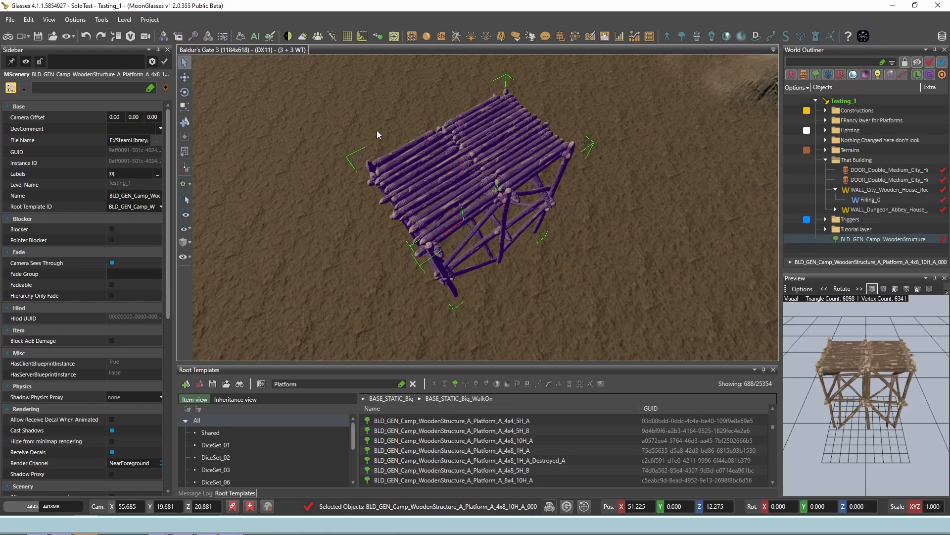
# Step: Cycle through the move, rotate and scale tools on the camp wooden platform and try rotating it with the gizmo
pyautogui.press('w')
pyautogui.press('e')
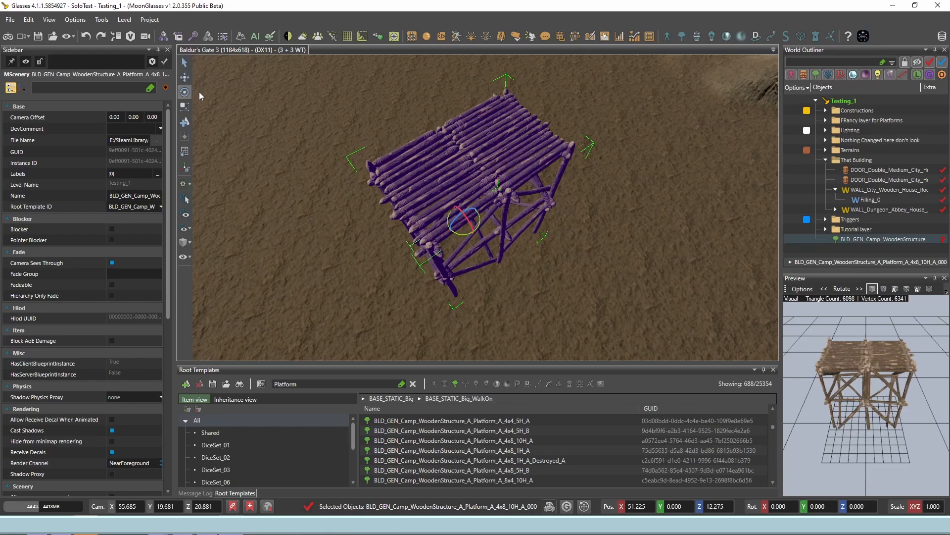
pyautogui.press('4')
pyautogui.press('5')
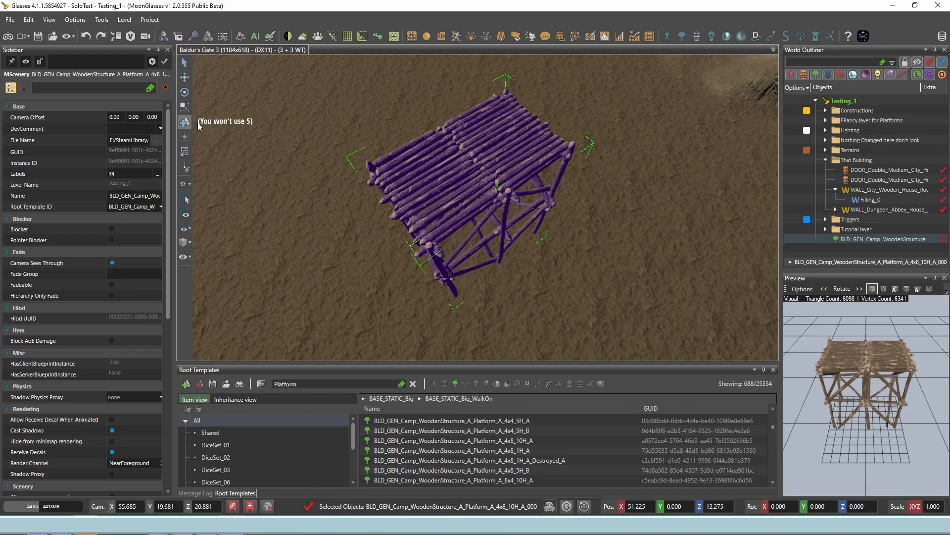
pyautogui.press('e')
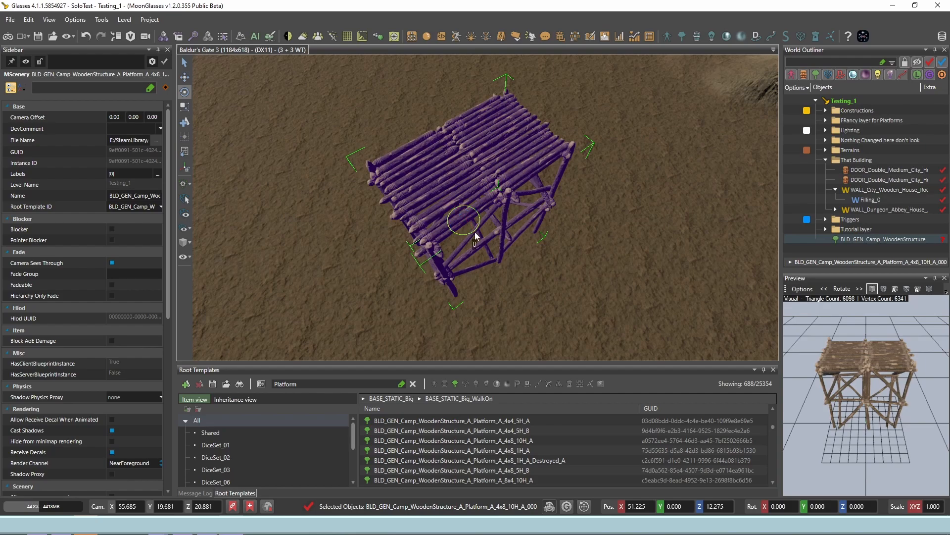
pyautogui.moveTo(475, 236); pyautogui.dragTo(493, 241)
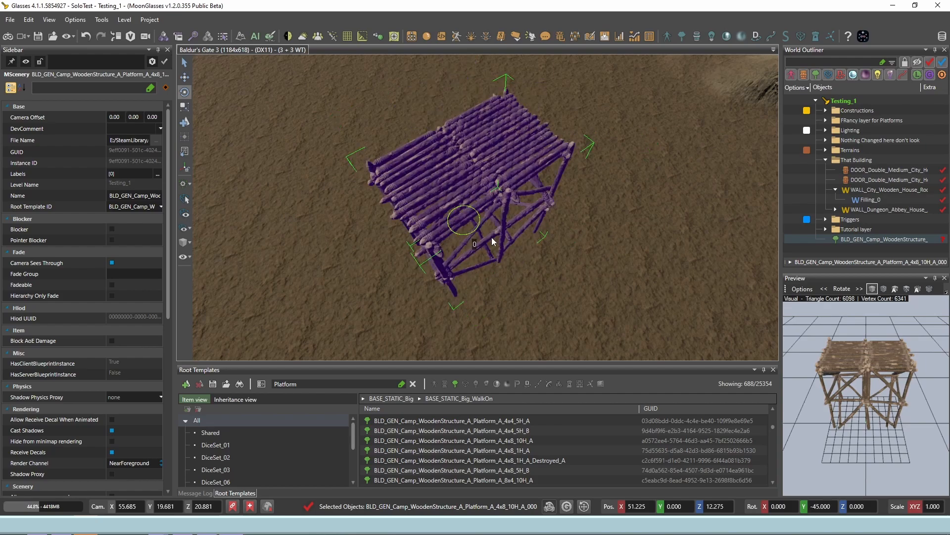
pyautogui.doubleClick(187, 92)
pyautogui.click(709, 77)
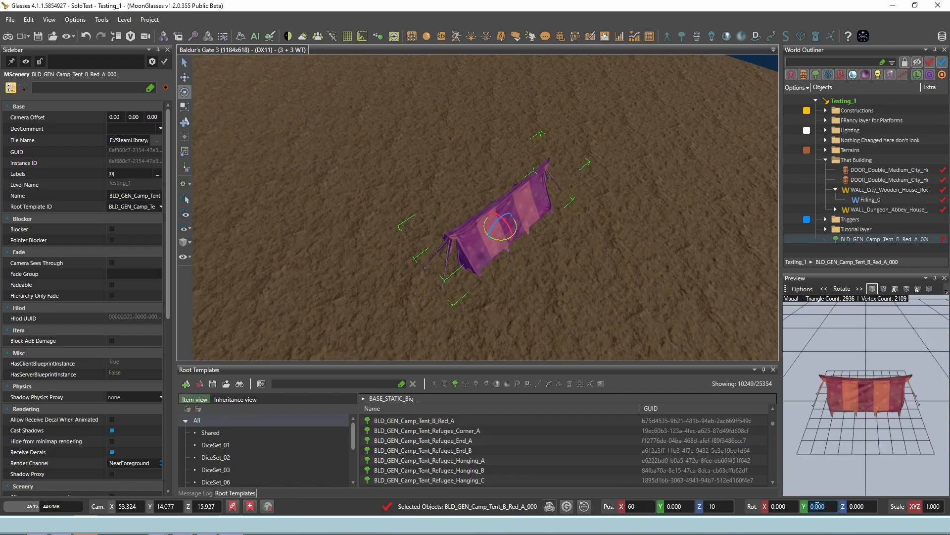
# Step: Set the red camp tent's Y rotation to 90 and its scale to 2, and try the gizmo's other orientation mode
pyautogui.press('Return')
pyautogui.click(933, 507)
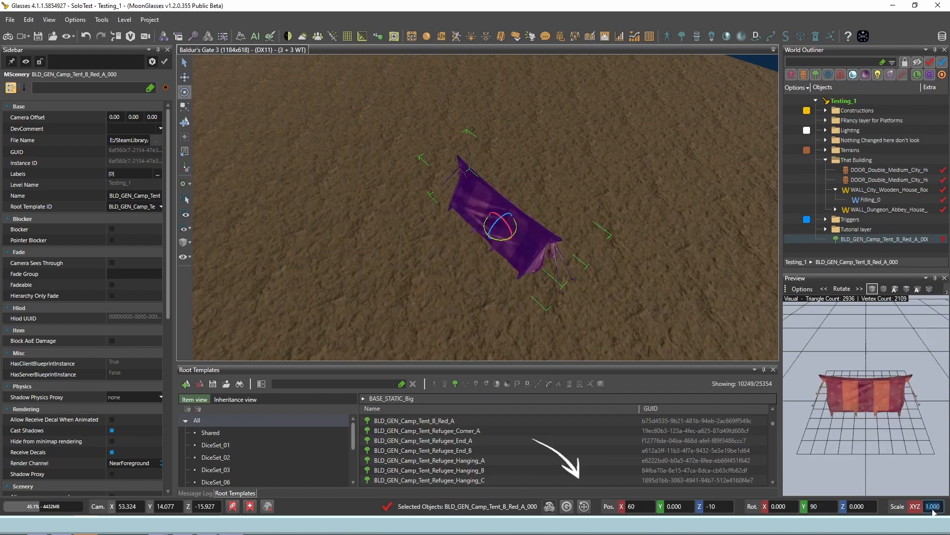
pyautogui.write('2')
pyautogui.press('Return')
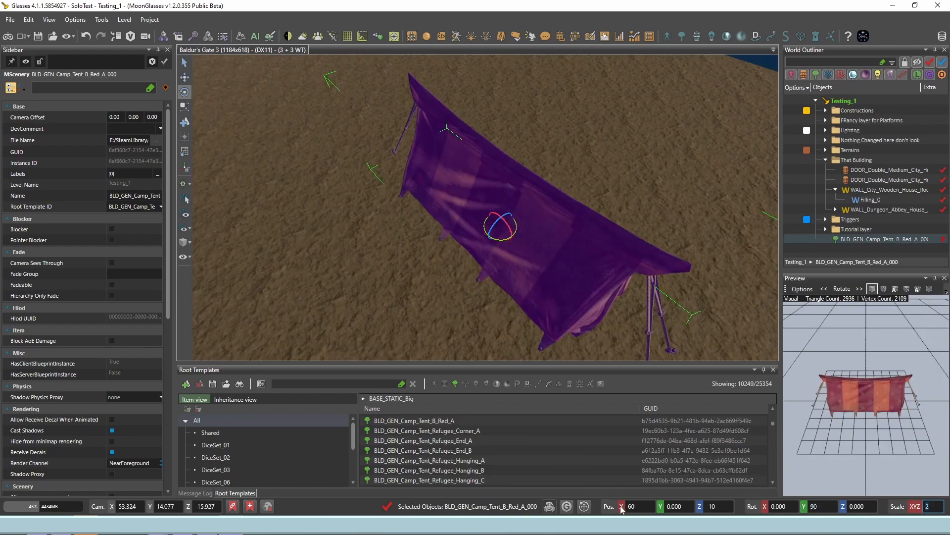
pyautogui.click(570, 506)
pyautogui.moveTo(496, 224); pyautogui.dragTo(509, 243)
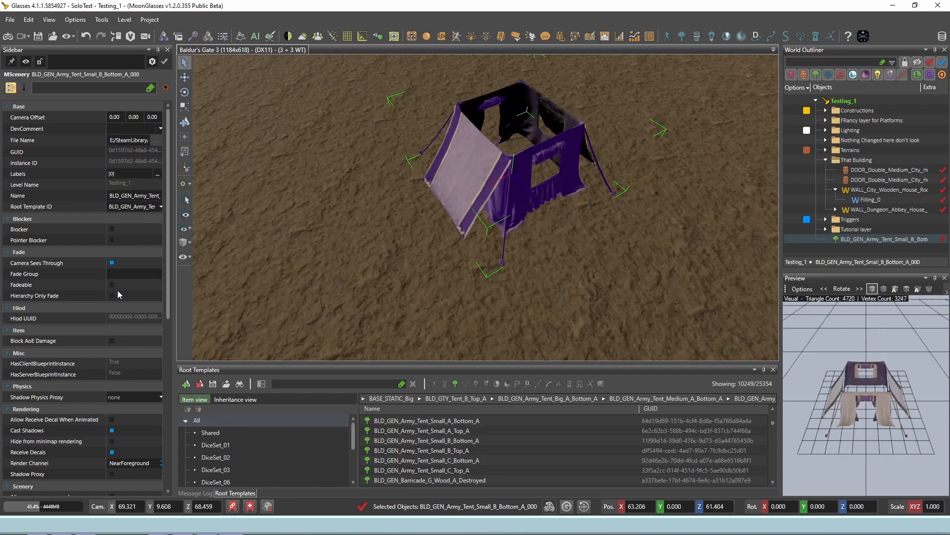
# Step: Review the small army tent's rendering, scenery, sound and transform properties, including Walk On and Walk Through
pyautogui.scroll(-5, 114, 287)
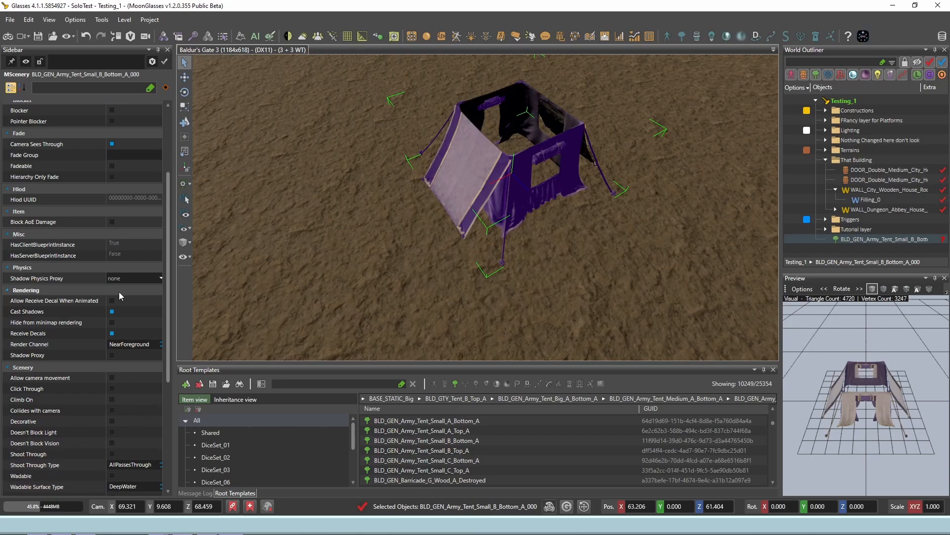
pyautogui.scroll(-3, 118, 292)
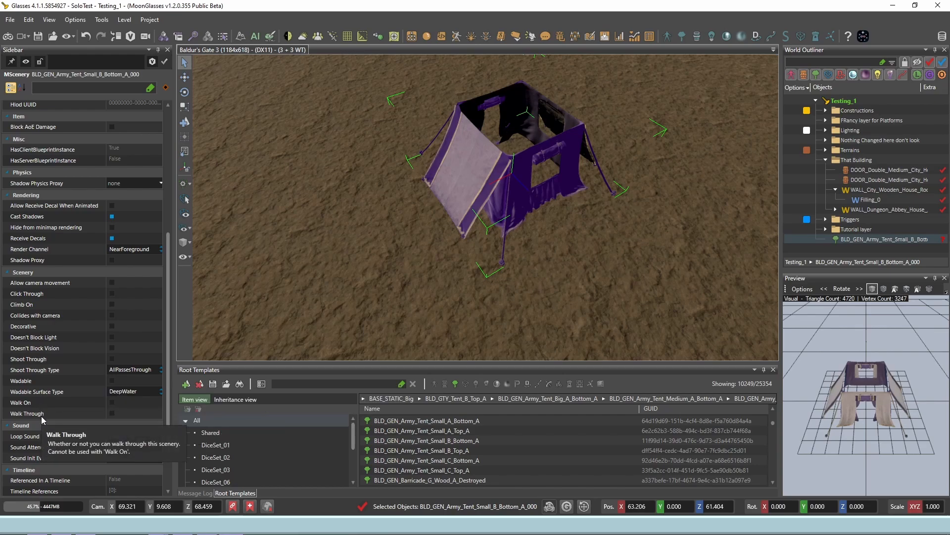
pyautogui.scroll(-2, 42, 419)
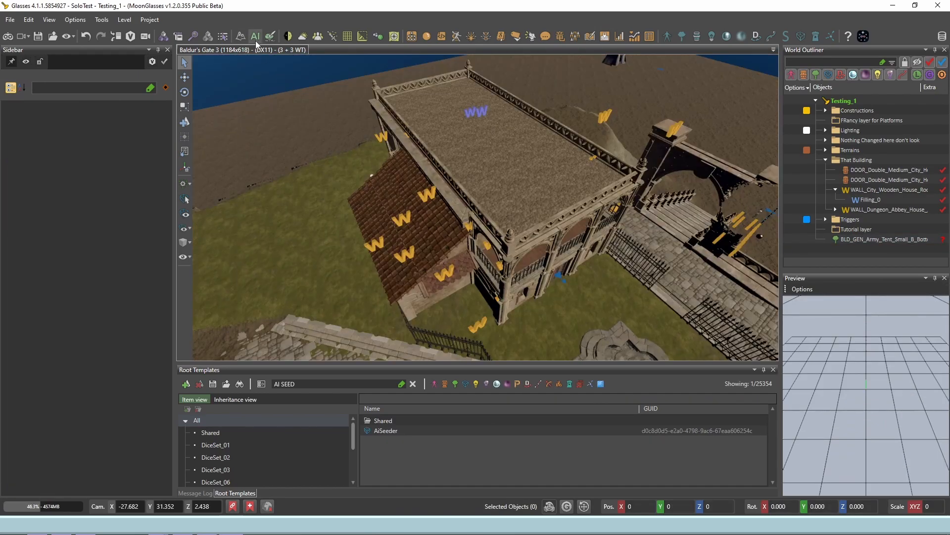
# Step: Open the AI grid tools and run a full generation of the level's AI grid
pyautogui.click(256, 37)
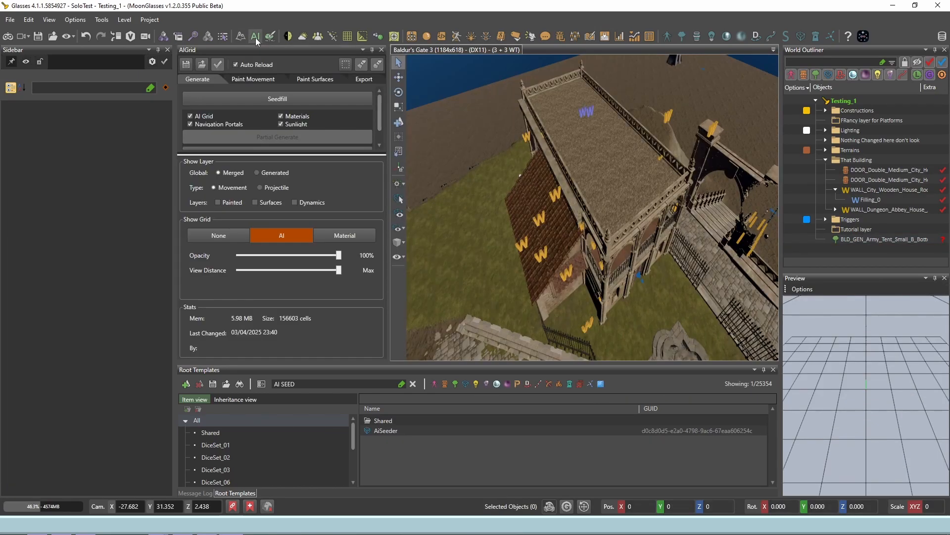
pyautogui.click(314, 135)
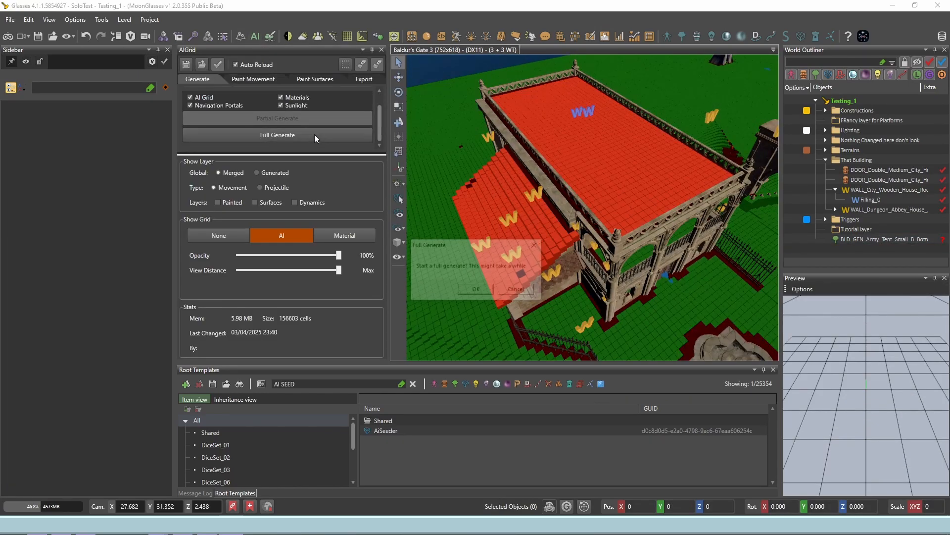
pyautogui.click(475, 290)
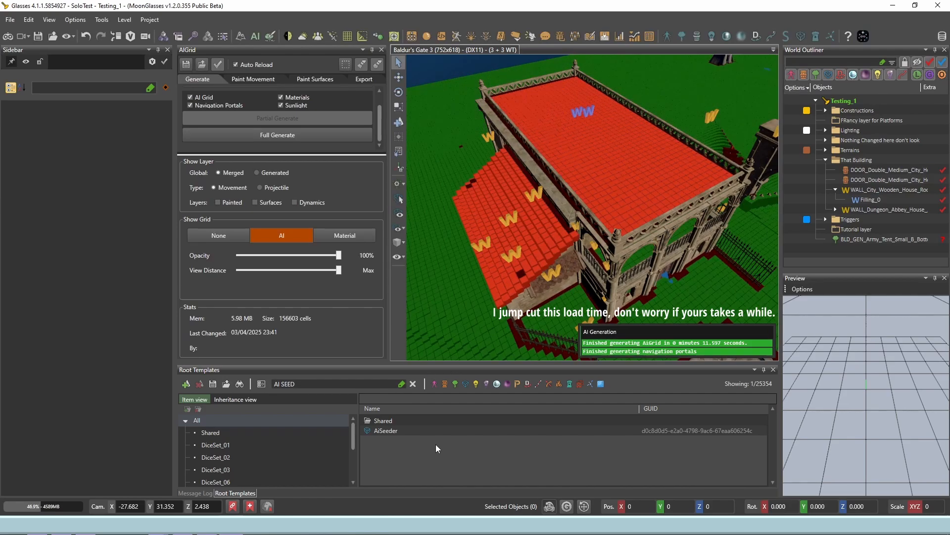
# Step: Place an AiSeeder trigger on the building's flat roof and run Seedfill to make the roof walkable
pyautogui.click(431, 431)
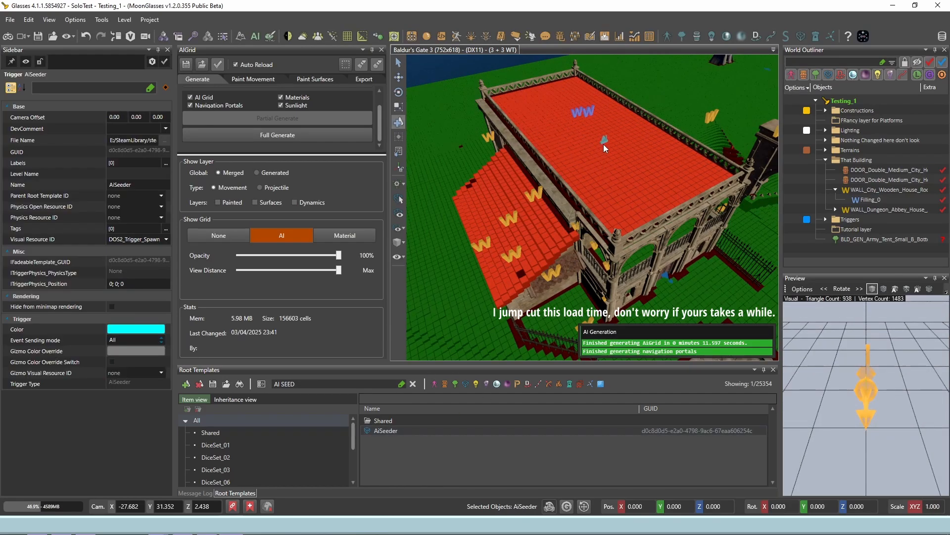
pyautogui.click(604, 144)
pyautogui.click(398, 62)
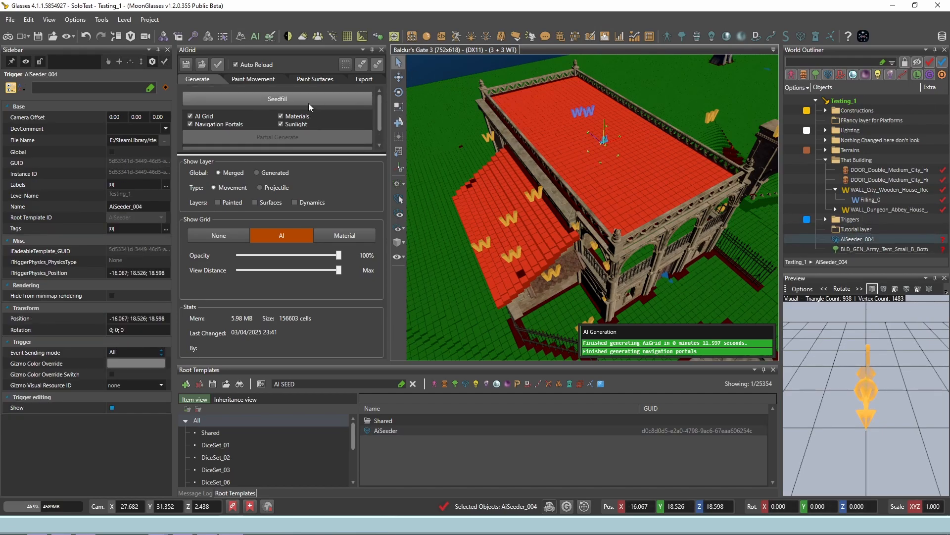
pyautogui.click(308, 102)
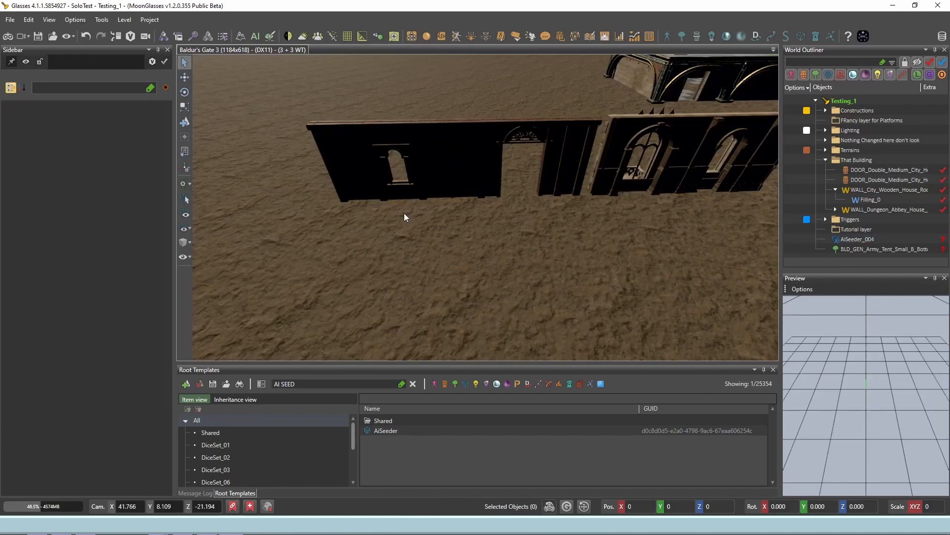
pyautogui.moveTo(400, 217); pyautogui.dragTo(344, 116, button='middle')
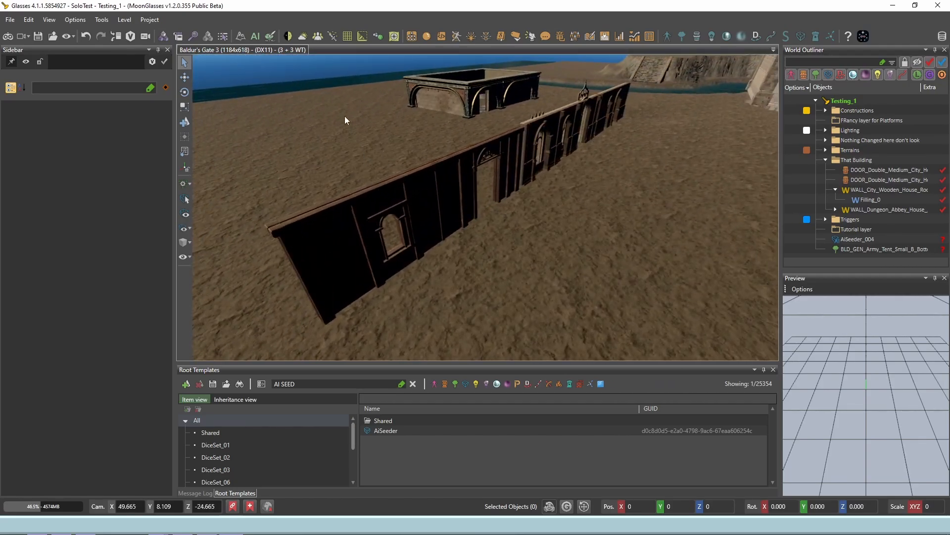
# Step: Open the Work Atmosphere Panel and switch its lighting and atmosphere modes to compare how the level looks
pyautogui.click(306, 36)
pyautogui.click(27, 63)
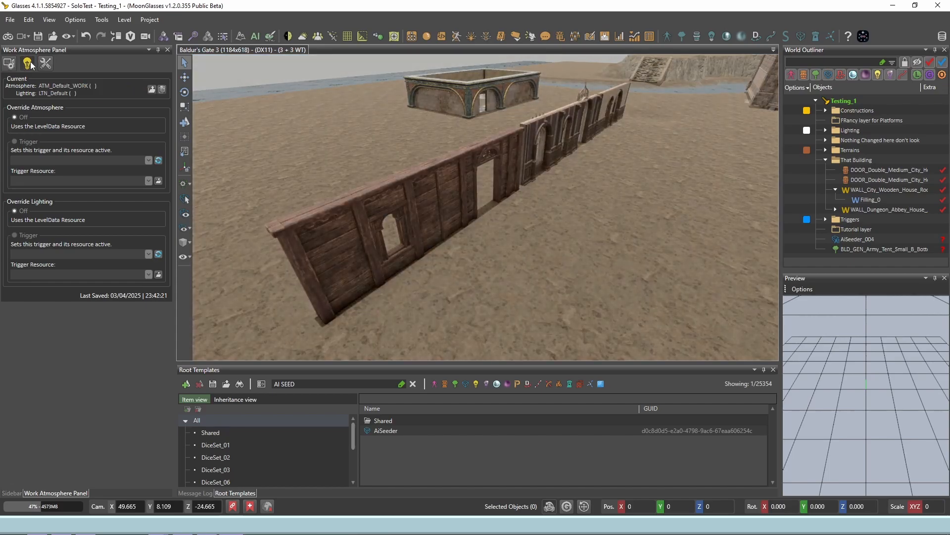
pyautogui.moveTo(379, 231); pyautogui.dragTo(379, 232, button='middle')
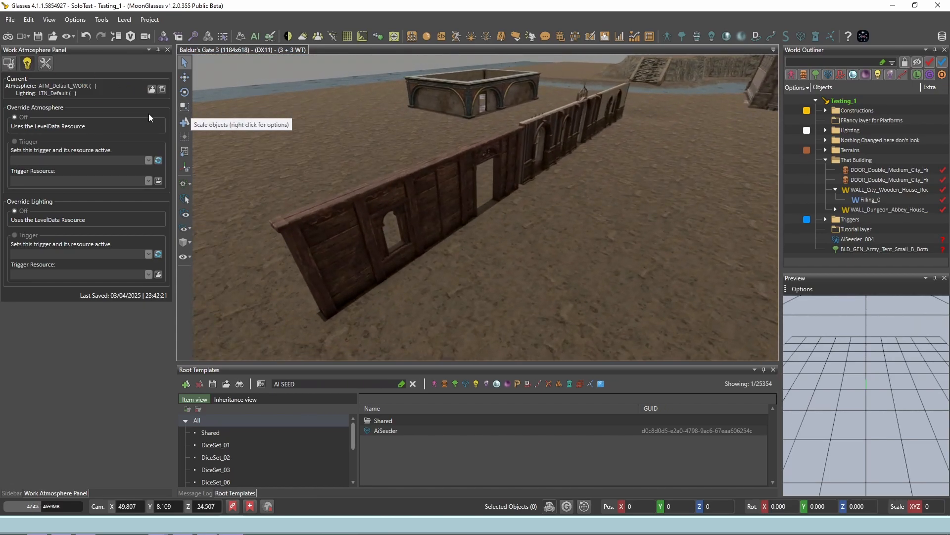
pyautogui.click(9, 63)
pyautogui.moveTo(331, 182); pyautogui.dragTo(503, 250, button='middle')
# Step: Open the preferences' Editor Settings and review the auto-save enabled, interval and reminder options
pyautogui.click(75, 18)
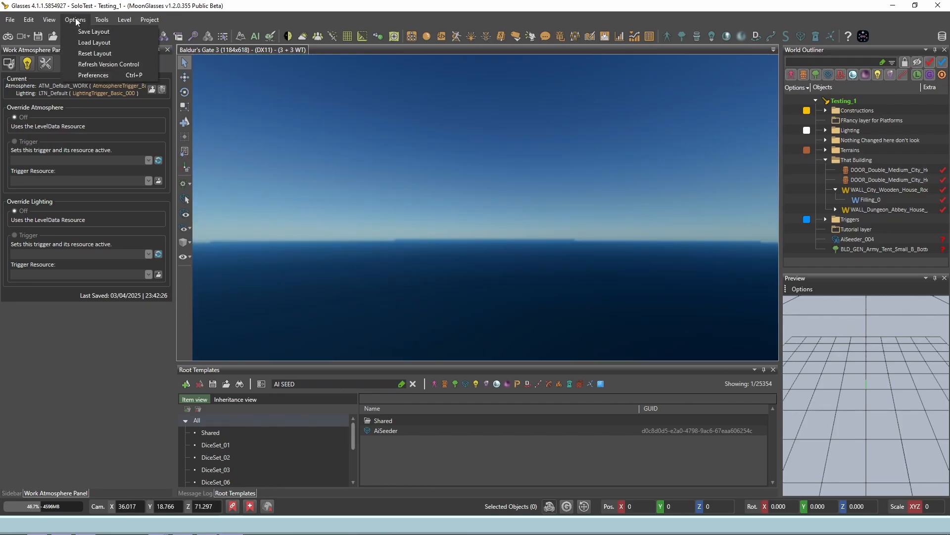
pyautogui.click(93, 72)
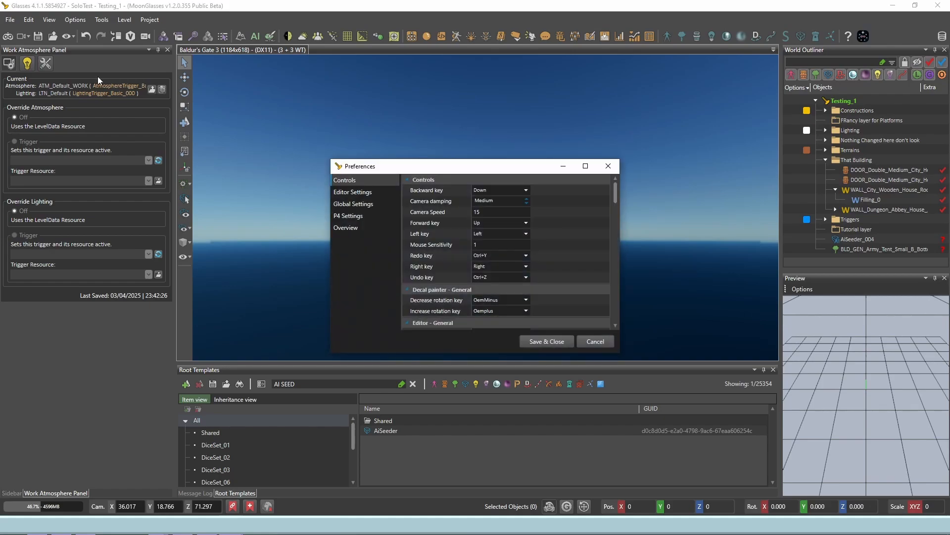
pyautogui.click(343, 191)
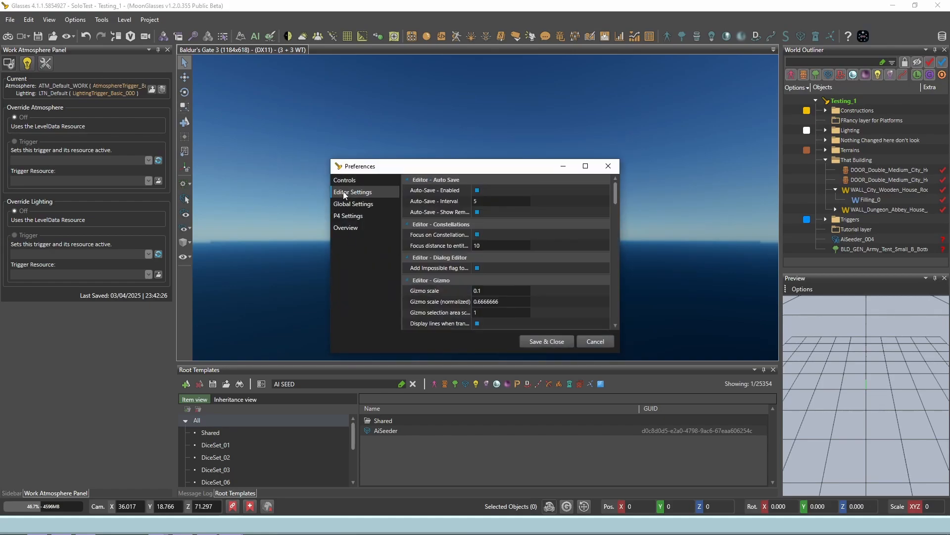
pyautogui.click(477, 191)
pyautogui.click(479, 200)
pyautogui.click(482, 213)
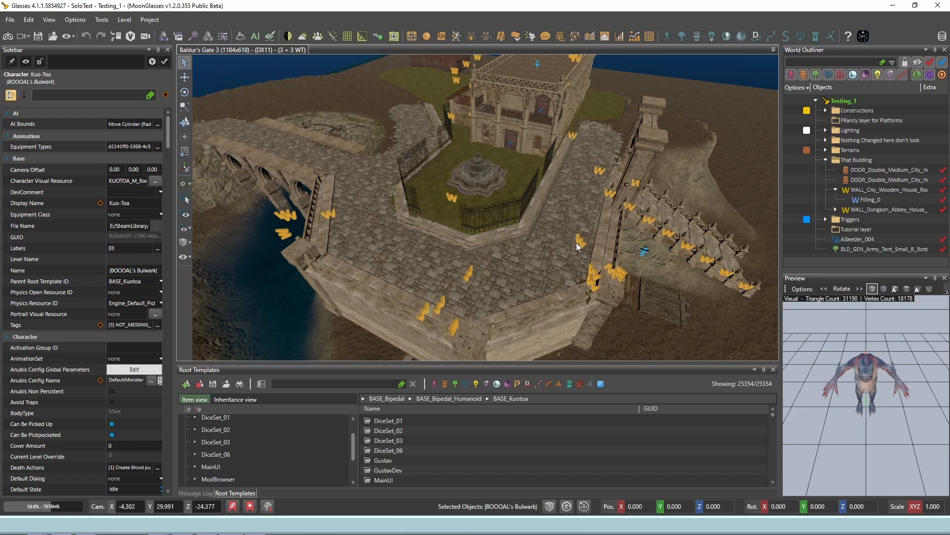
# Step: Start game mode to play-test the level on the paved area beside the stone bridge
pyautogui.moveTo(576, 243); pyautogui.dragTo(580, 246, button='right')
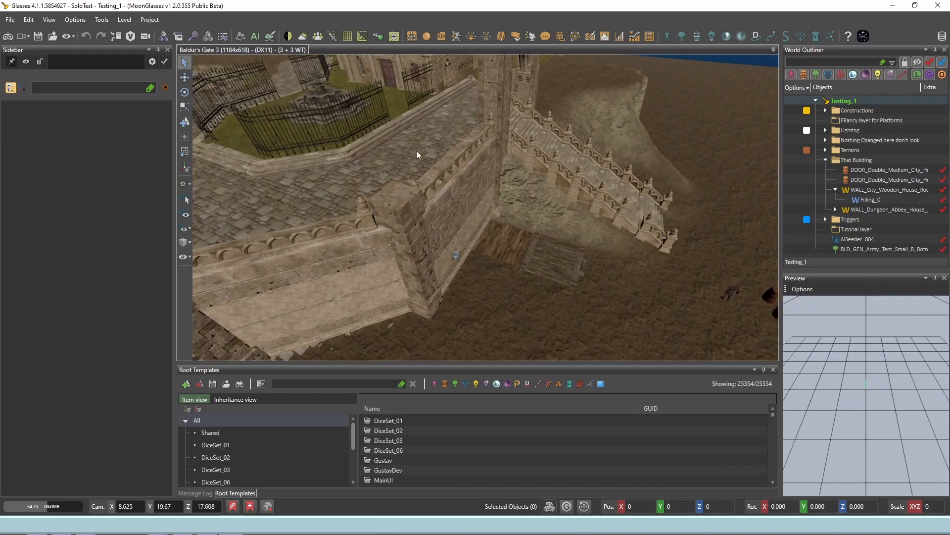
pyautogui.moveTo(449, 167); pyautogui.dragTo(453, 167, button='right')
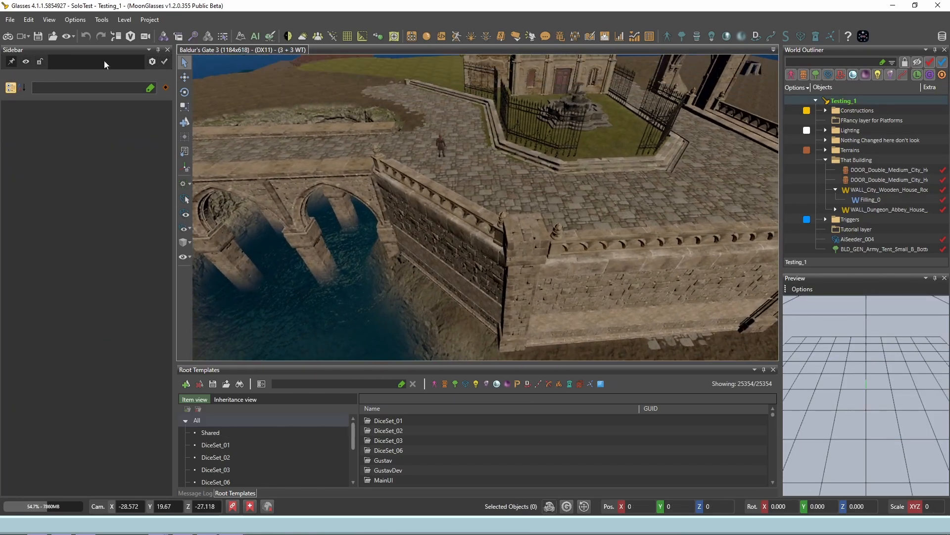
pyautogui.click(8, 36)
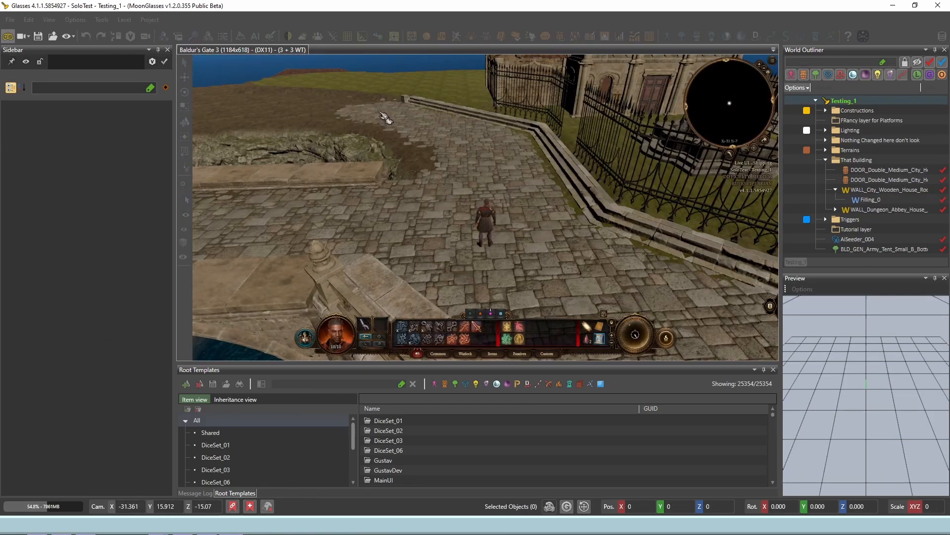
# Step: Play-test the paved path up to the stone pillar, leave game mode and look around the character there
pyautogui.click(476, 327)
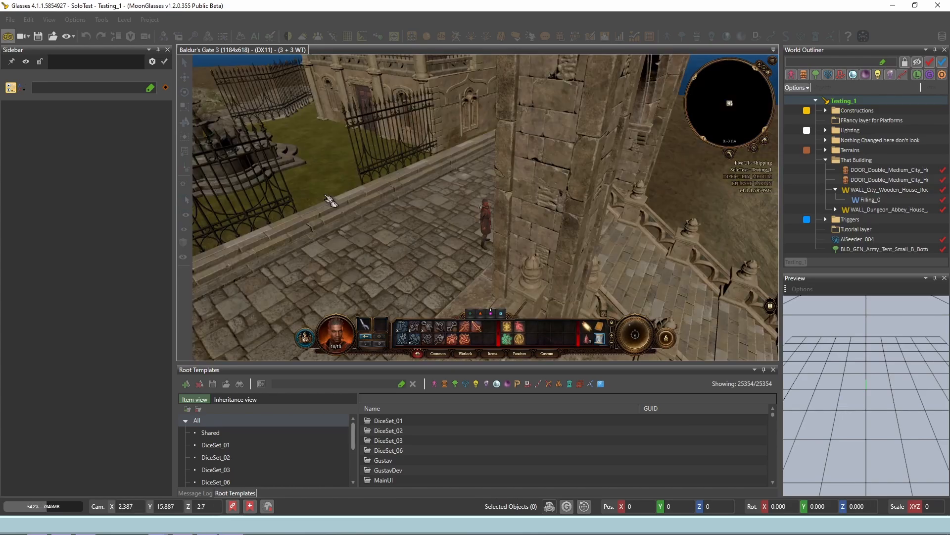
pyautogui.click(8, 37)
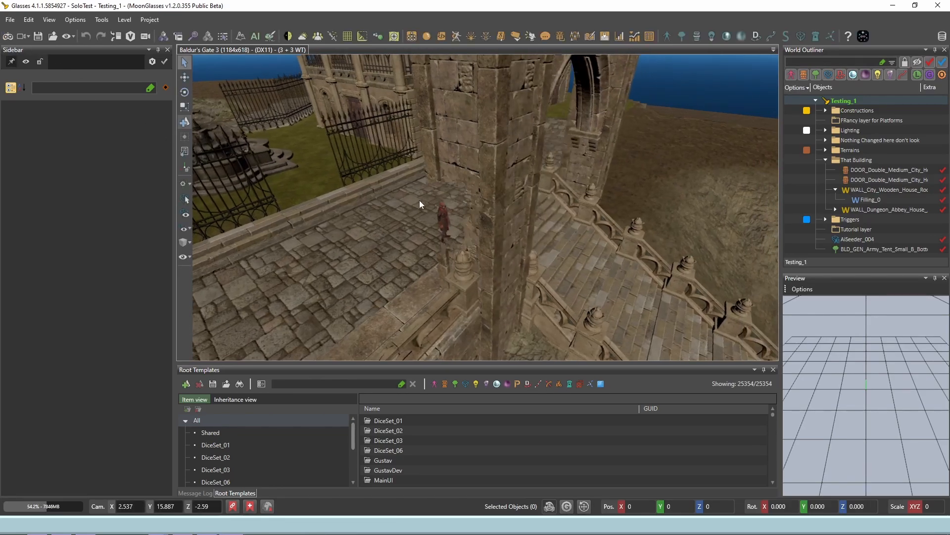
pyautogui.moveTo(422, 200); pyautogui.dragTo(486, 227, button='right')
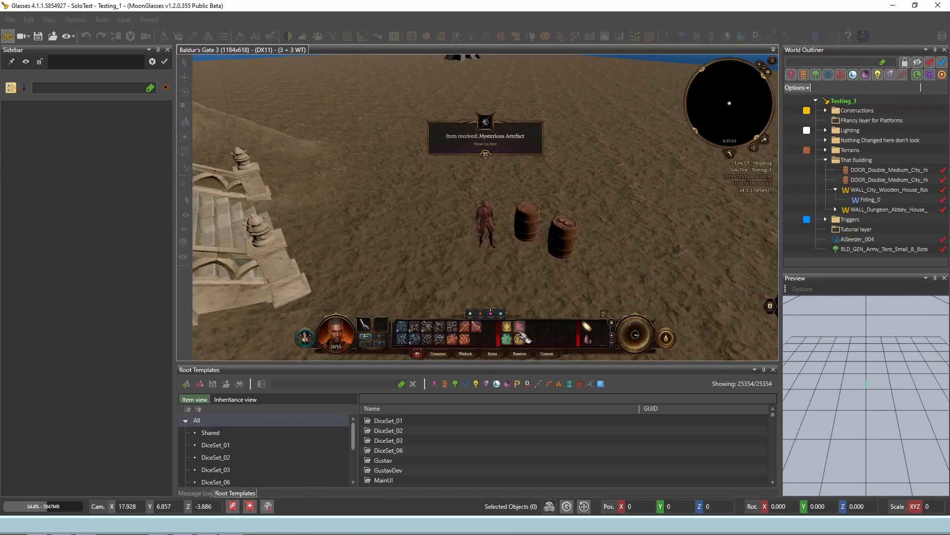
# Step: Cast Eldritch Blast at one of the two wooden barrels on the open ground and leave game mode
pyautogui.click(520, 330)
pyautogui.click(526, 238)
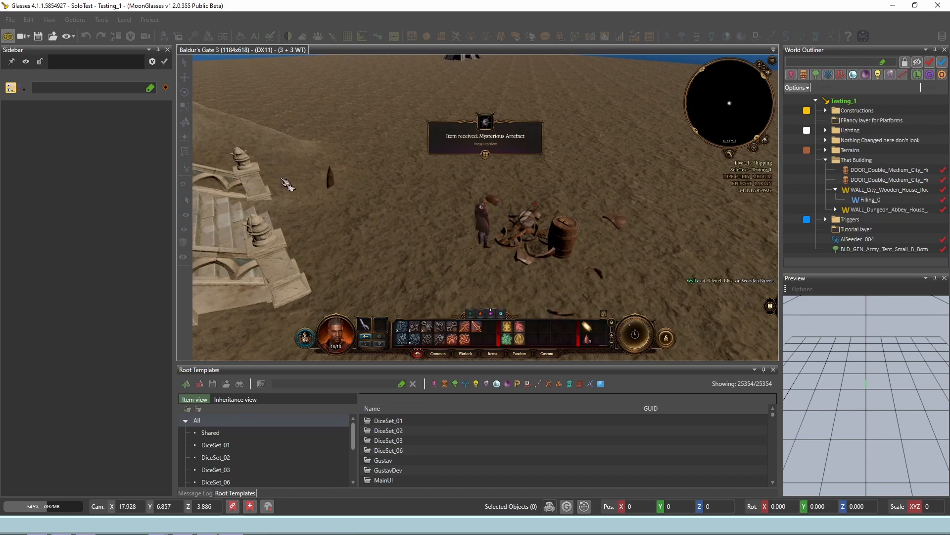
pyautogui.click(7, 38)
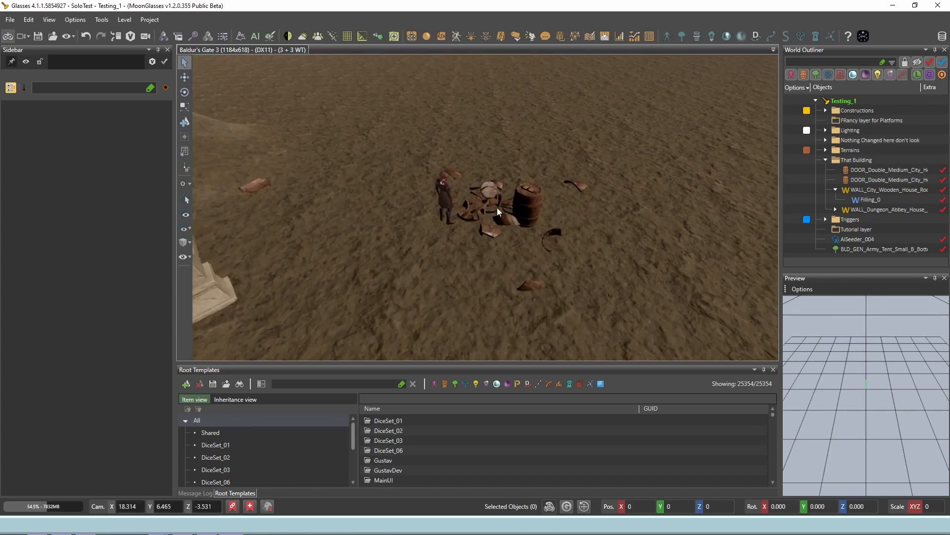
# Step: Reload the level to reset what was changed during the play-test
pyautogui.click(10, 19)
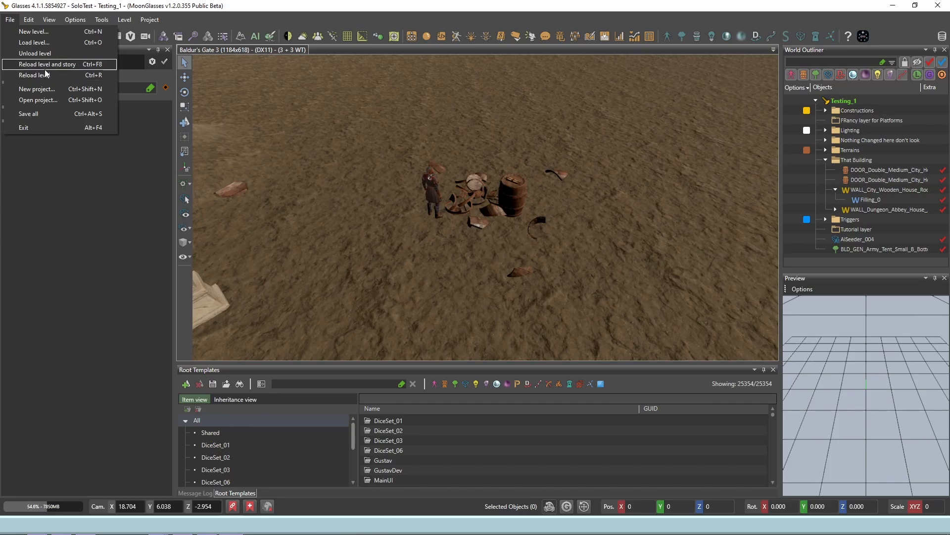
pyautogui.click(44, 75)
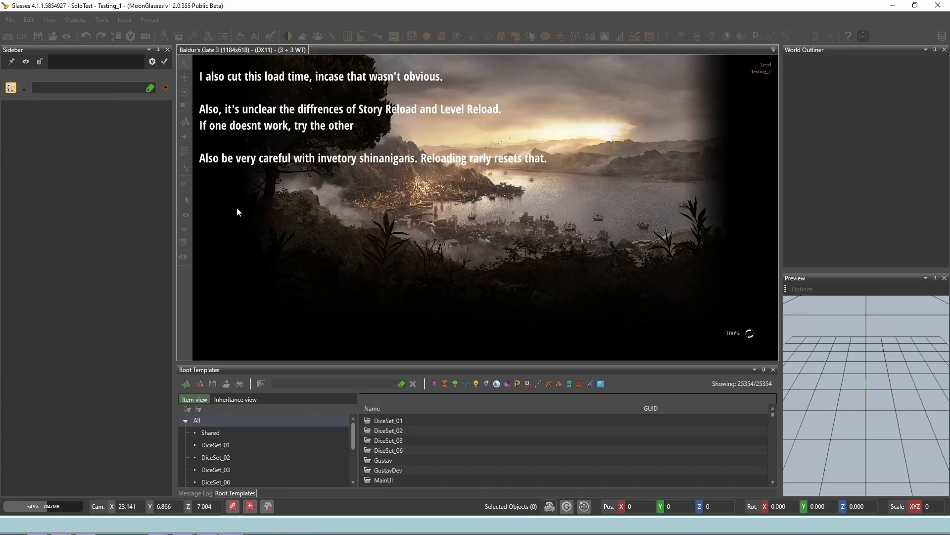
# Step: Restart game mode beside the two barrels and cast Eldritch Blast at a wooden barrel again
pyautogui.press('w')
pyautogui.press('d')
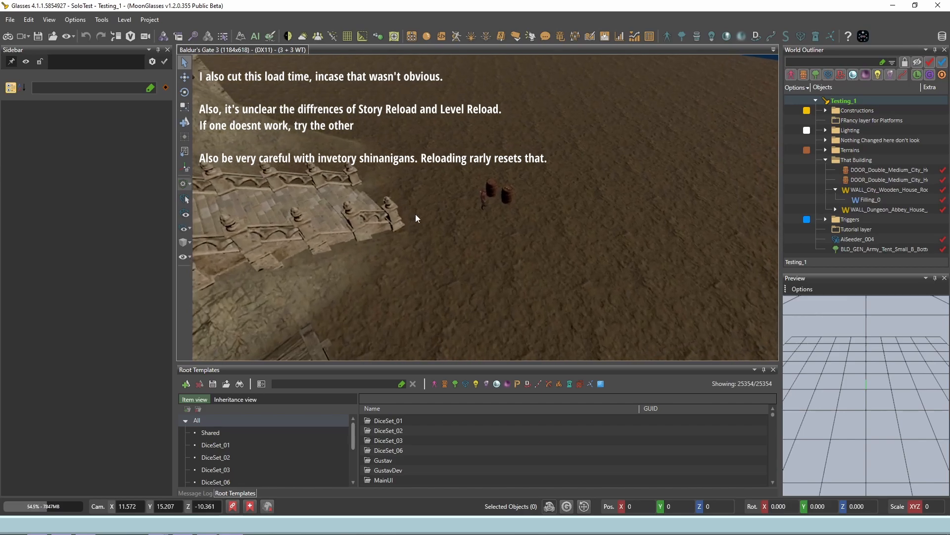
pyautogui.click(8, 36)
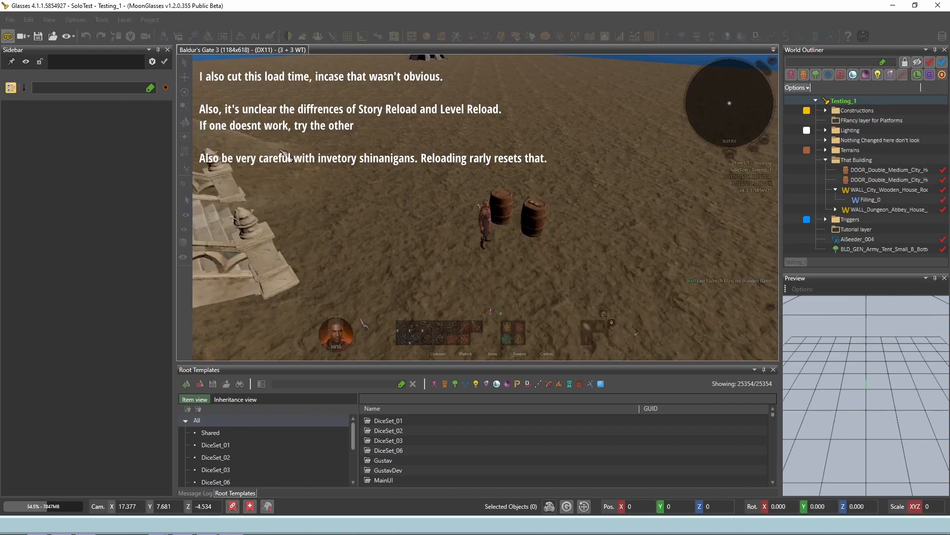
pyautogui.click(503, 208)
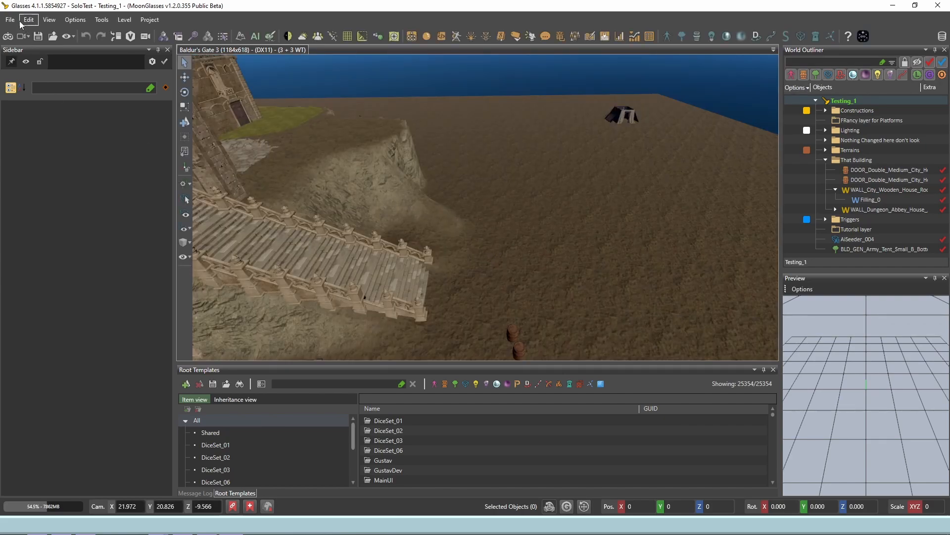
# Step: Exit the level editor and return to the desktop
pyautogui.click(10, 20)
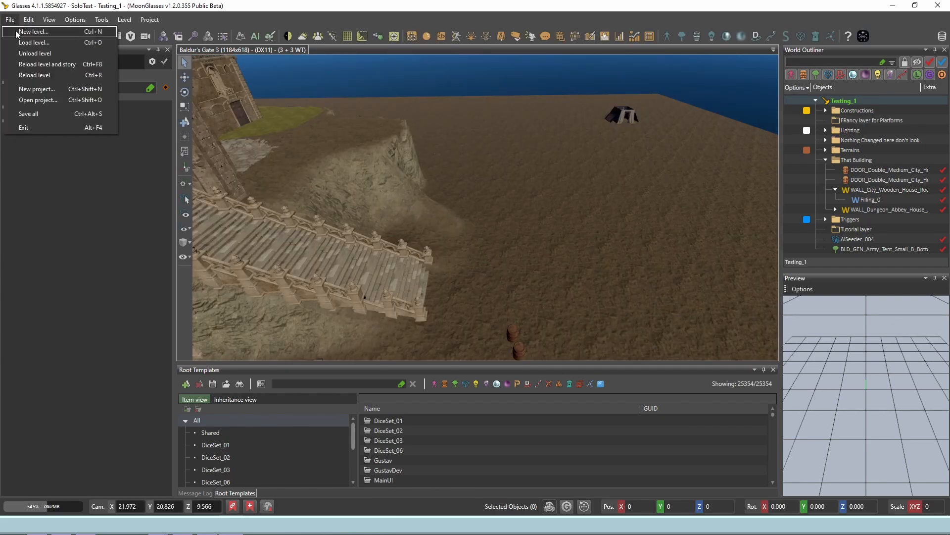
pyautogui.click(35, 127)
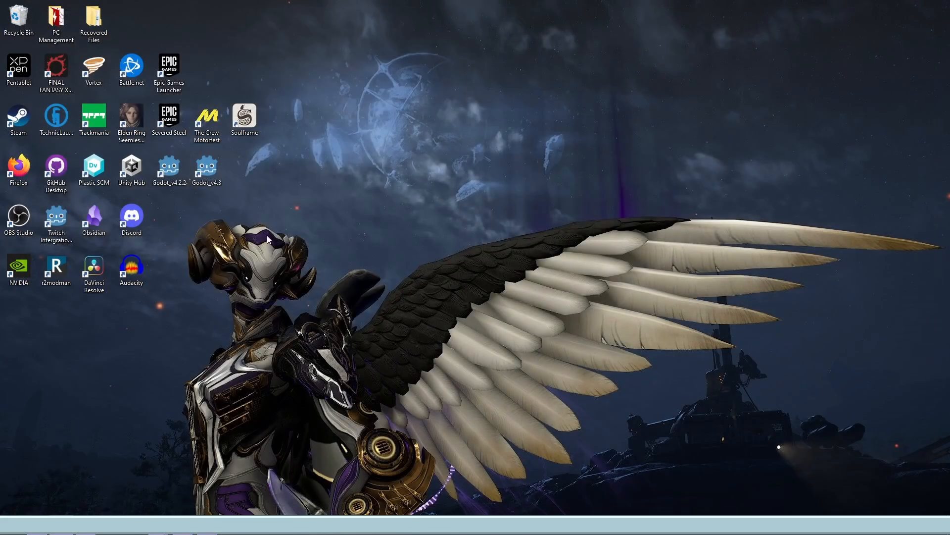